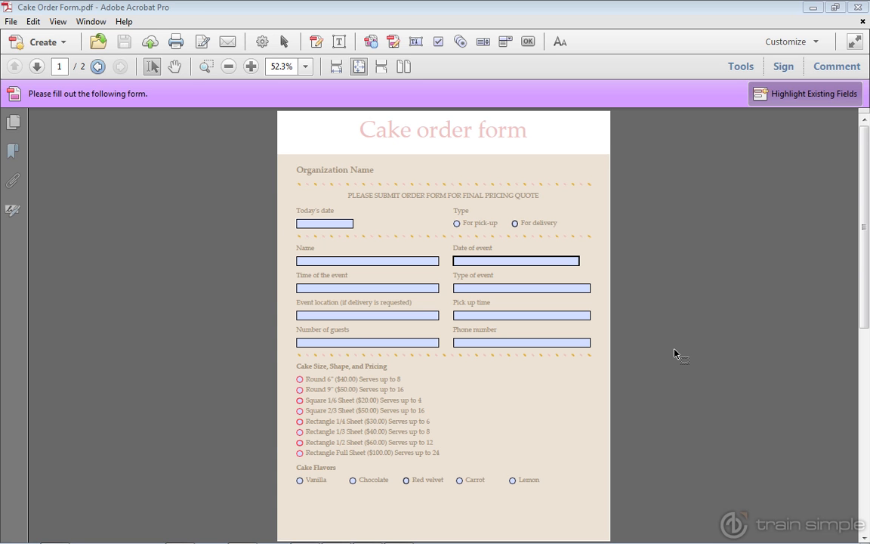
pyautogui.scroll(-3, 674, 354)
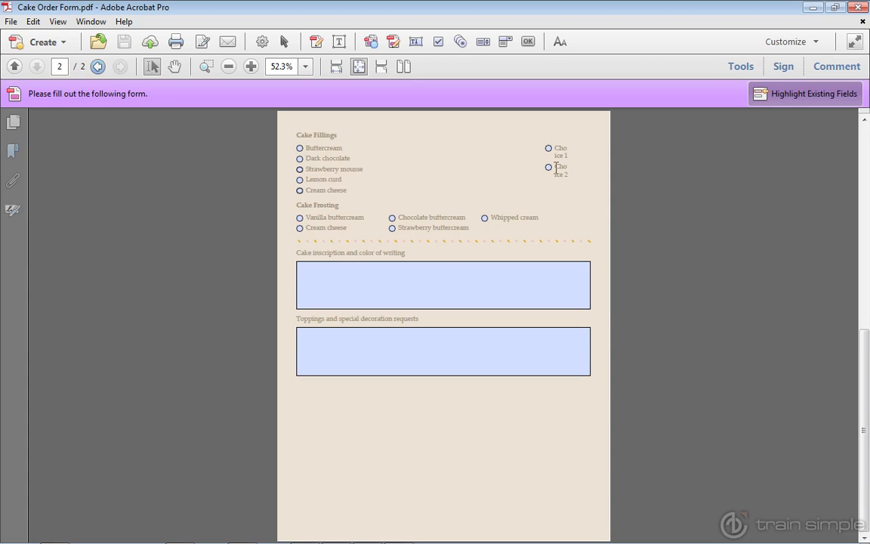
pyautogui.scroll(3, 666, 295)
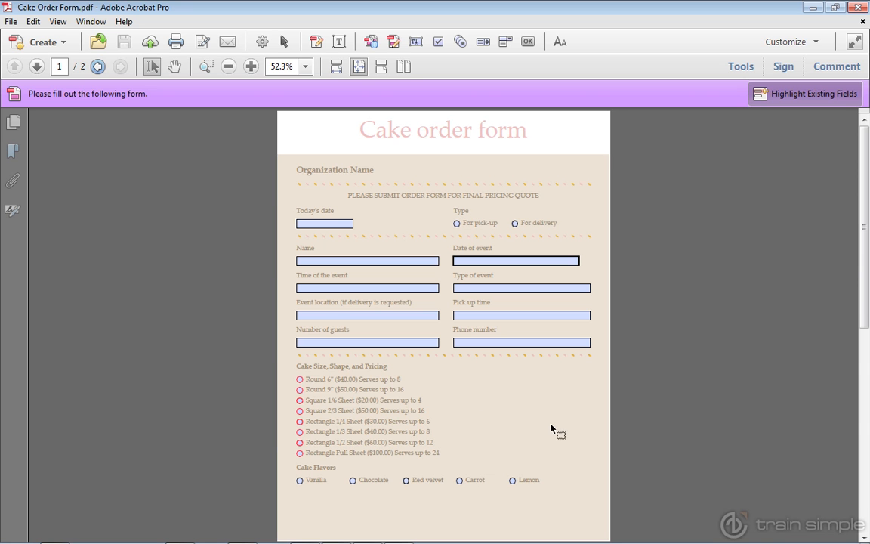
pyautogui.scroll(-3, 561, 431)
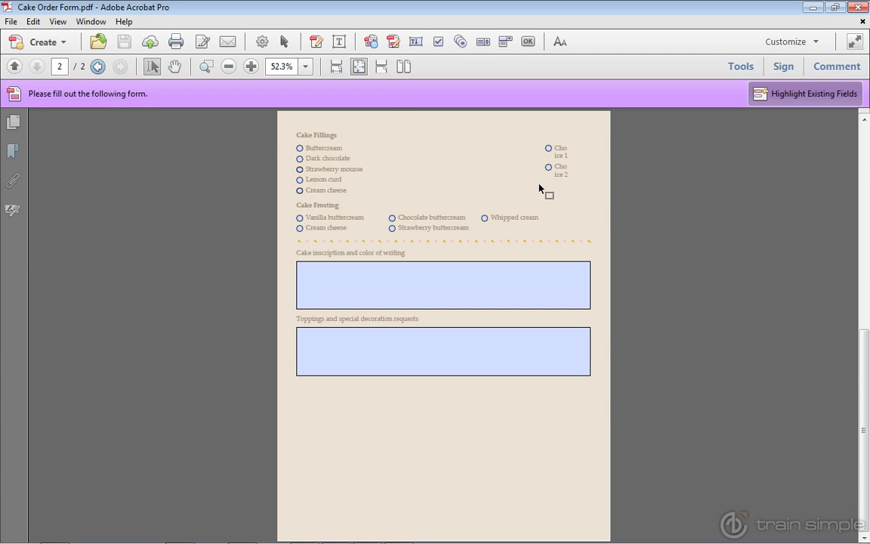
pyautogui.click(394, 45)
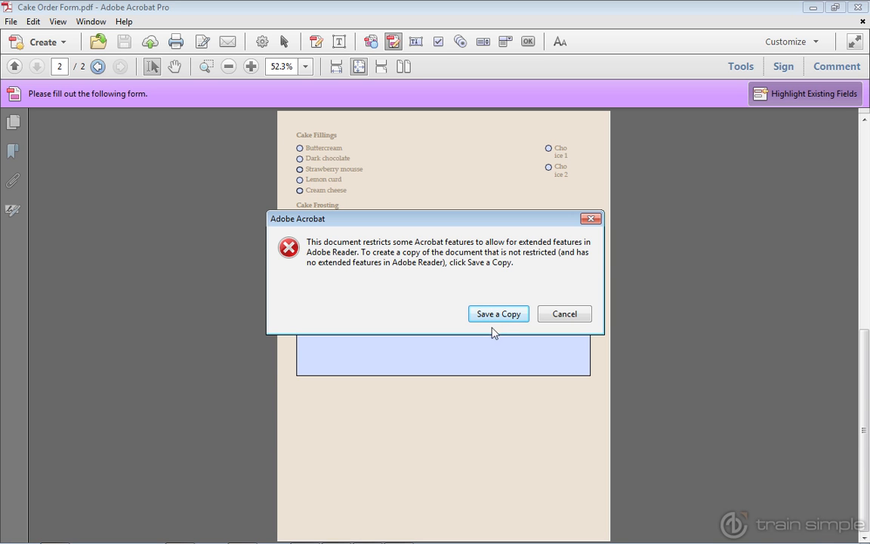
pyautogui.click(571, 316)
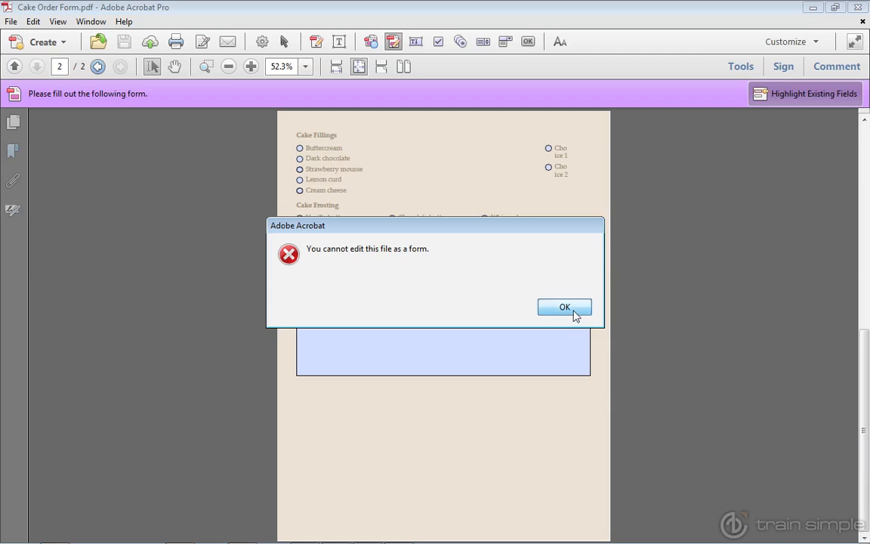
pyautogui.click(574, 313)
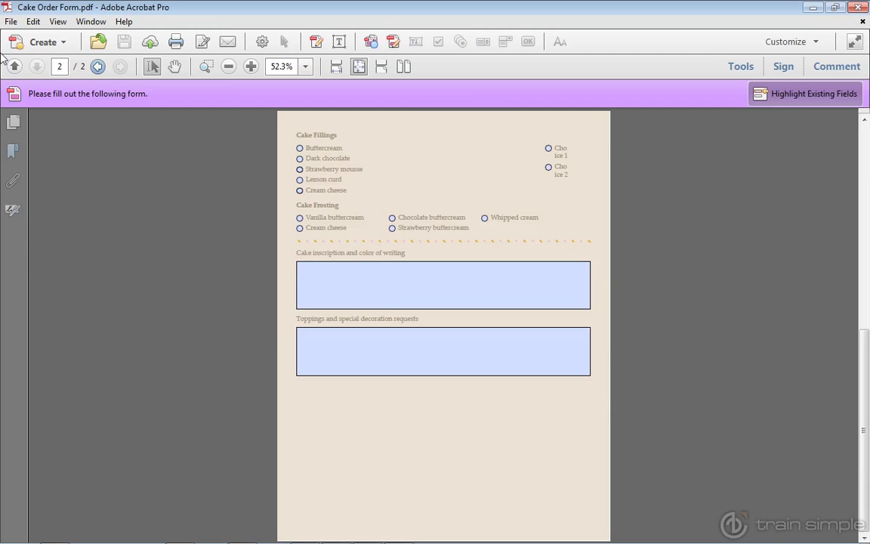
# Open the recent file Cake Order Form Version 3.pdf and switch it to form editing.
pyautogui.click(11, 21)
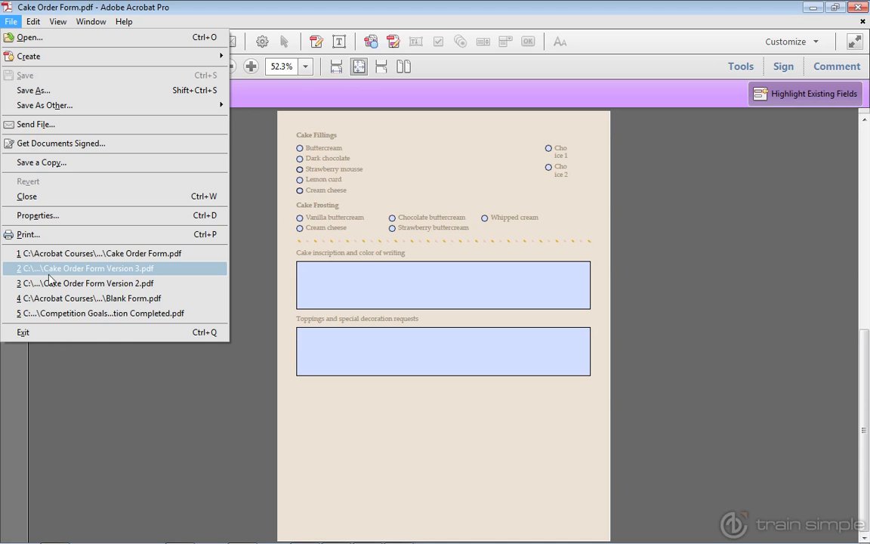
pyautogui.click(97, 268)
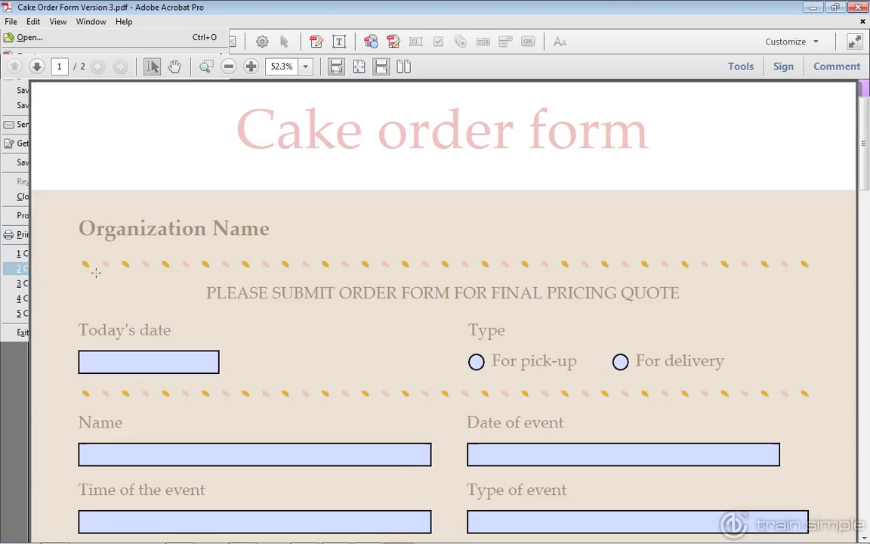
pyautogui.click(358, 66)
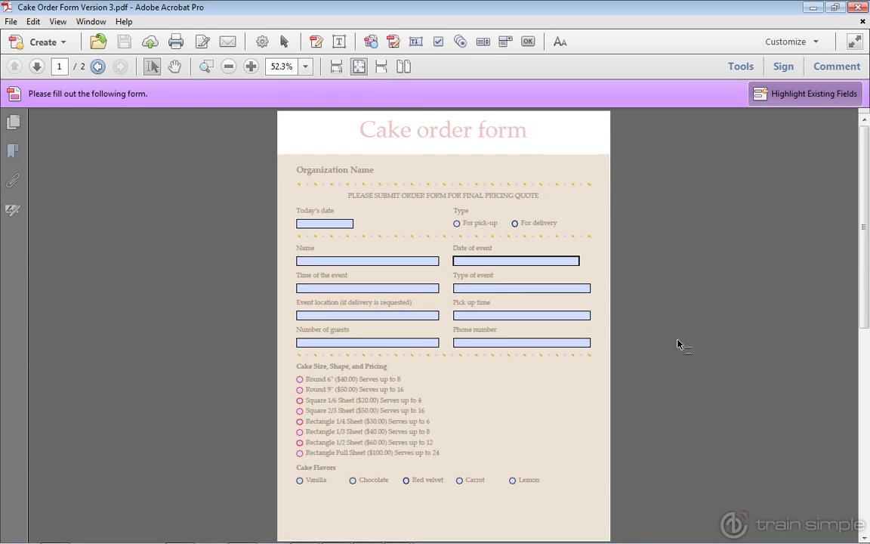
pyautogui.click(393, 44)
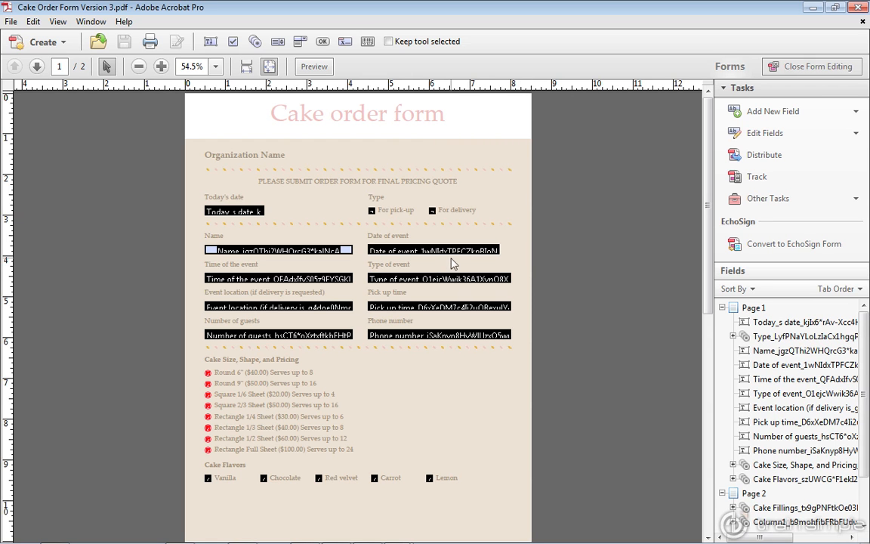
# Delete the two unused radio buttons, Choice 1 and Choice 2, beside the Cake Fillings options on page 2.
pyautogui.click(451, 279)
pyautogui.click(283, 132)
pyautogui.click(161, 67)
pyautogui.click(161, 67)
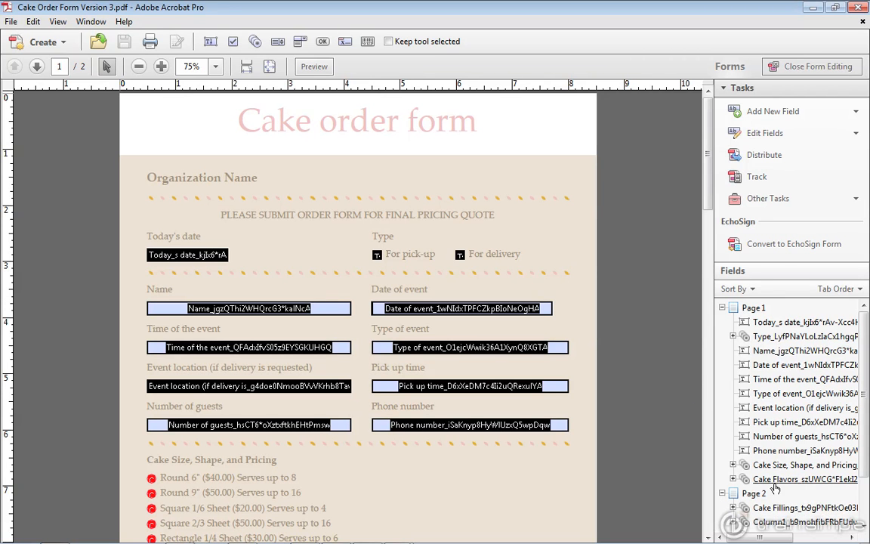
pyautogui.click(496, 385)
pyautogui.click(499, 309)
pyautogui.scroll(-2, 648, 388)
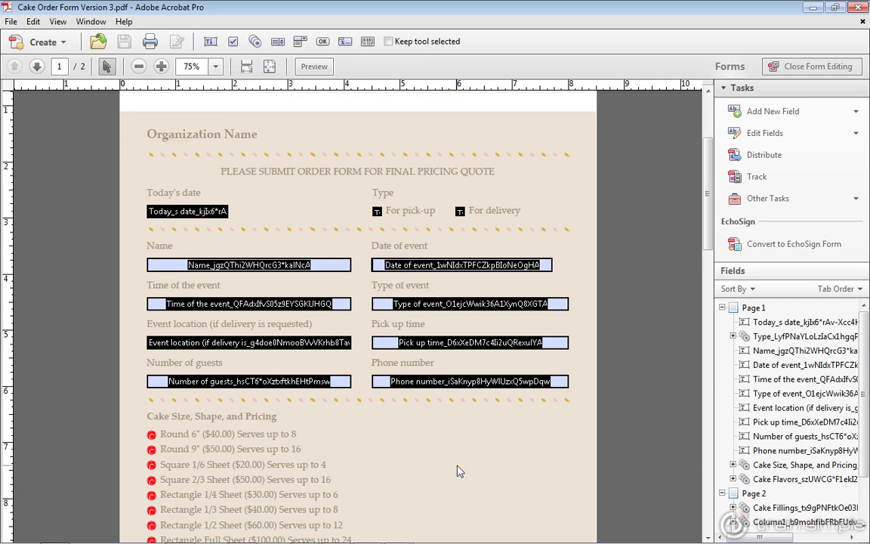
pyautogui.moveTo(708, 213); pyautogui.dragTo(708, 334)
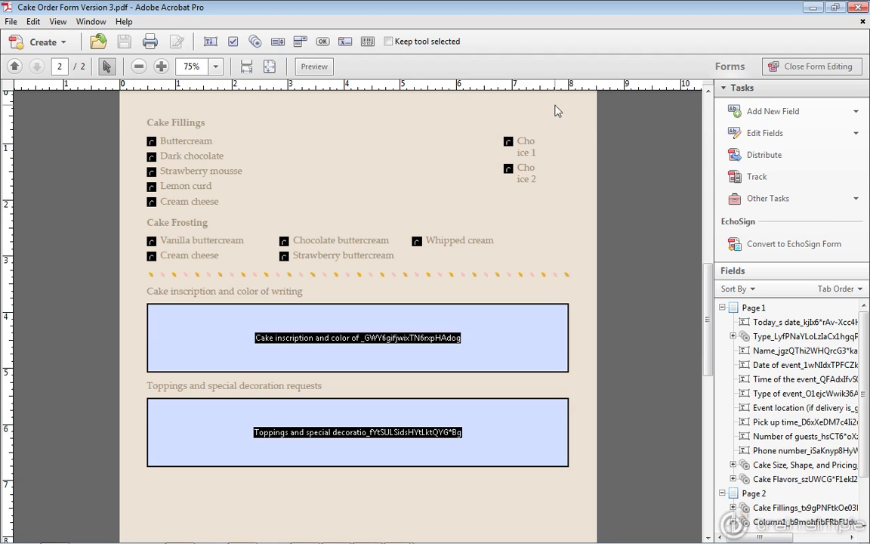
pyautogui.moveTo(485, 115); pyautogui.dragTo(572, 231)
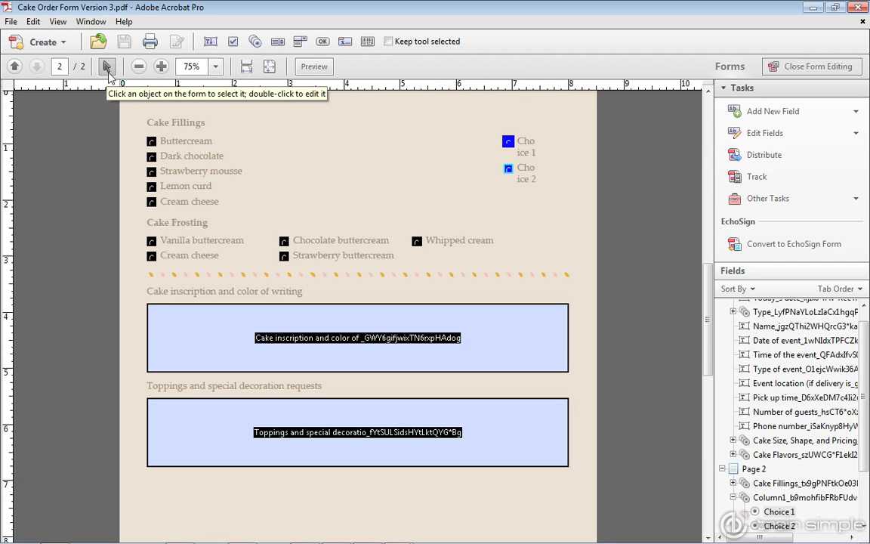
pyautogui.press('Delete')
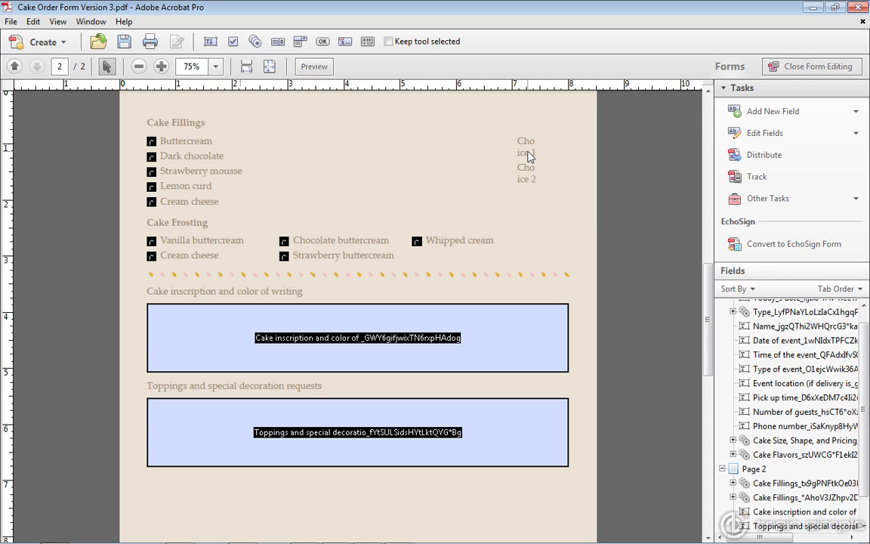
# Leave form editing and delete the leftover Choice 1 and Choice 2 label text beside the Cake Fillings options.
pyautogui.moveTo(503, 129); pyautogui.dragTo(558, 215)
pyautogui.click(812, 67)
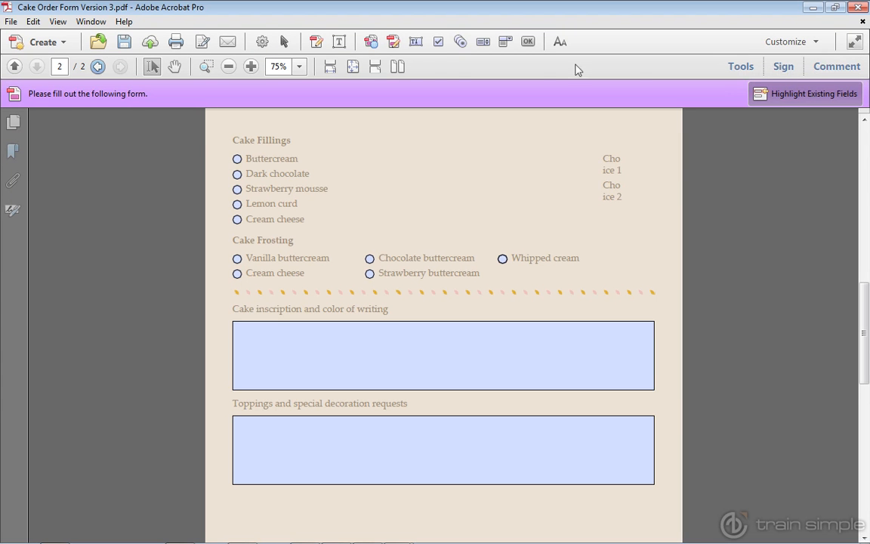
pyautogui.click(318, 44)
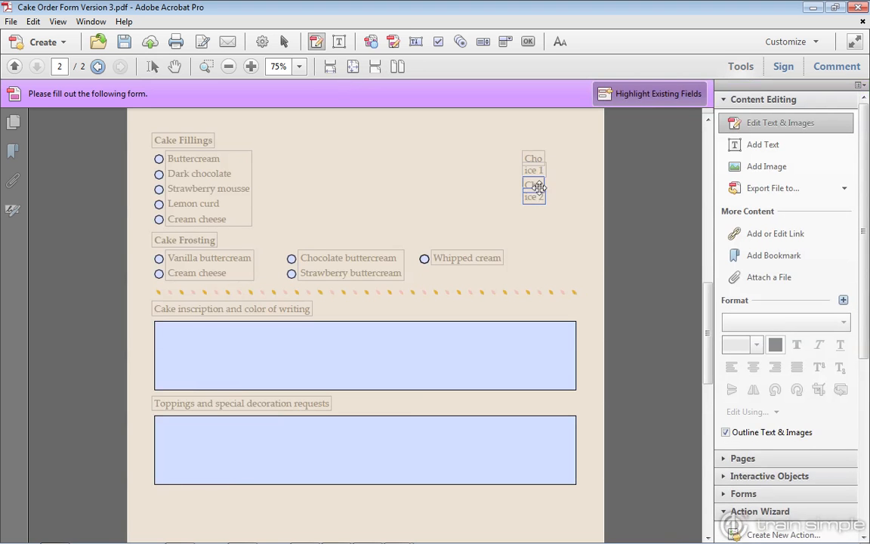
pyautogui.moveTo(511, 134); pyautogui.dragTo(561, 231)
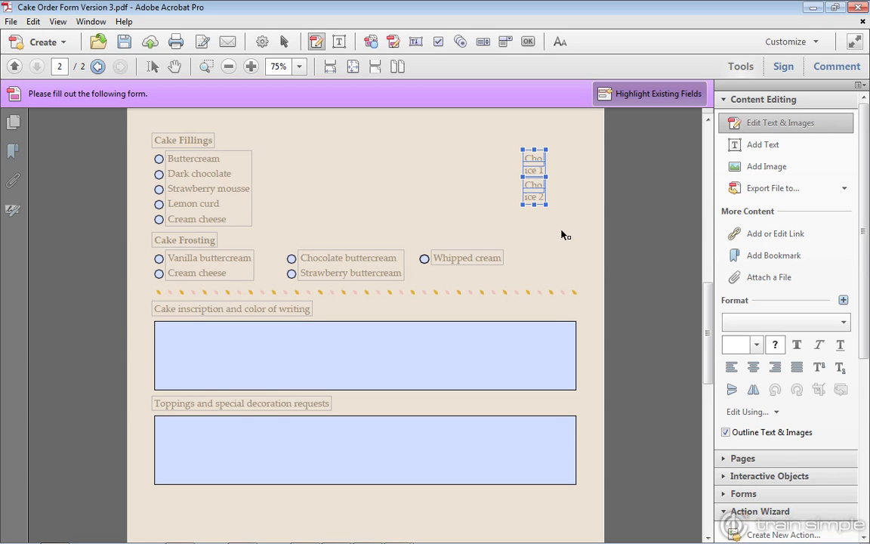
pyautogui.press('Delete')
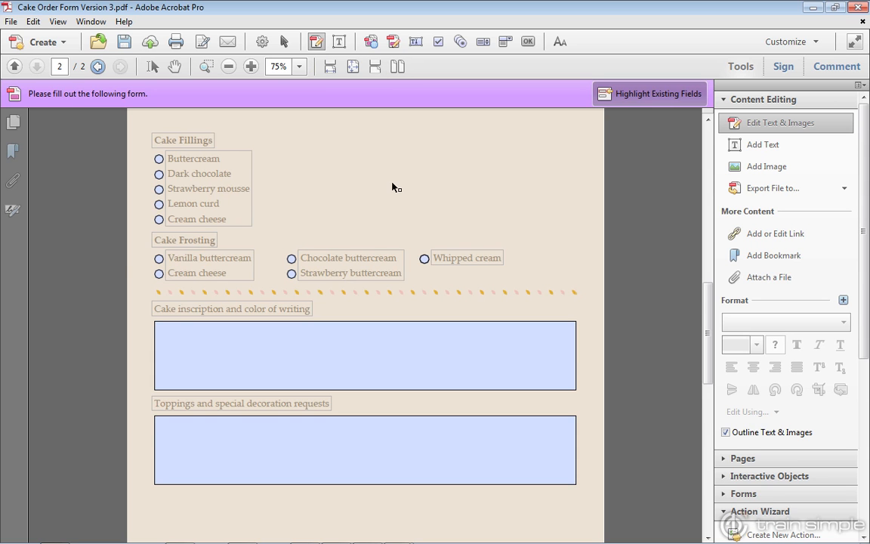
# Add a button field below the Toppings and special decoration requests box, aligned with its left edge, and name it Print.
pyautogui.scroll(-5, 393, 186)
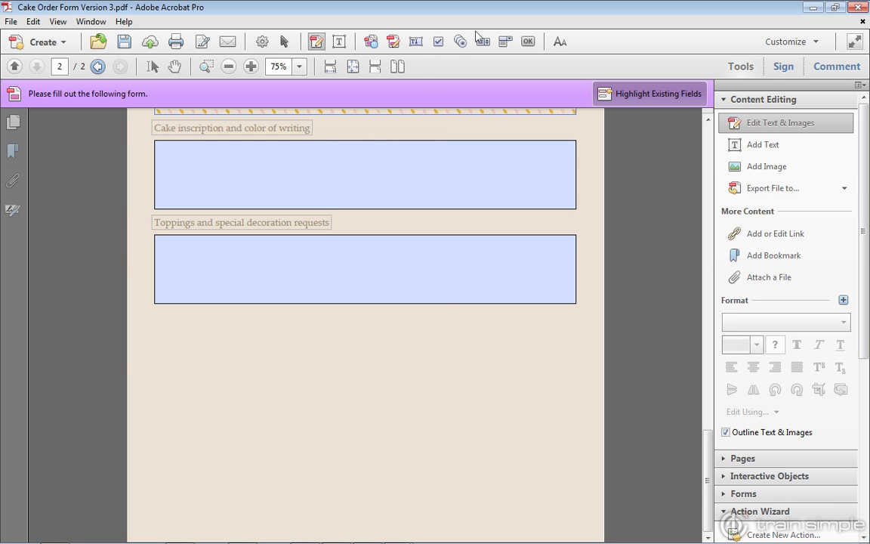
pyautogui.click(529, 45)
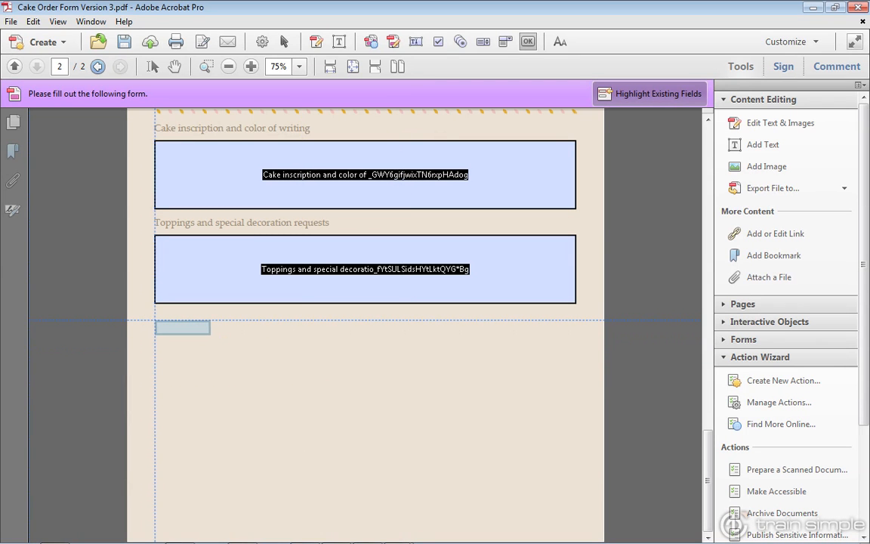
pyautogui.moveTo(155, 320); pyautogui.dragTo(285, 355)
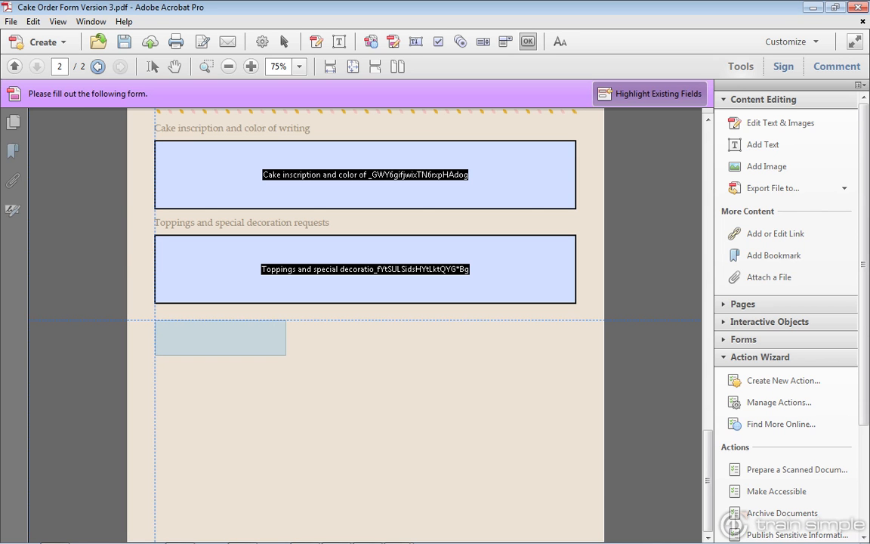
pyautogui.moveTo(286, 355); pyautogui.dragTo(286, 355)
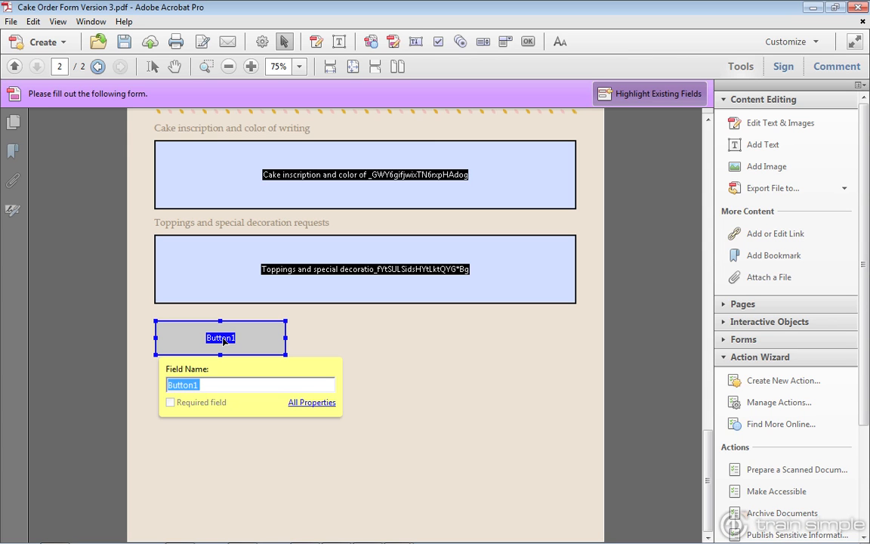
pyautogui.write('Print')
# Give the Print button the tooltip "Click here to print the form".
pyautogui.click(312, 404)
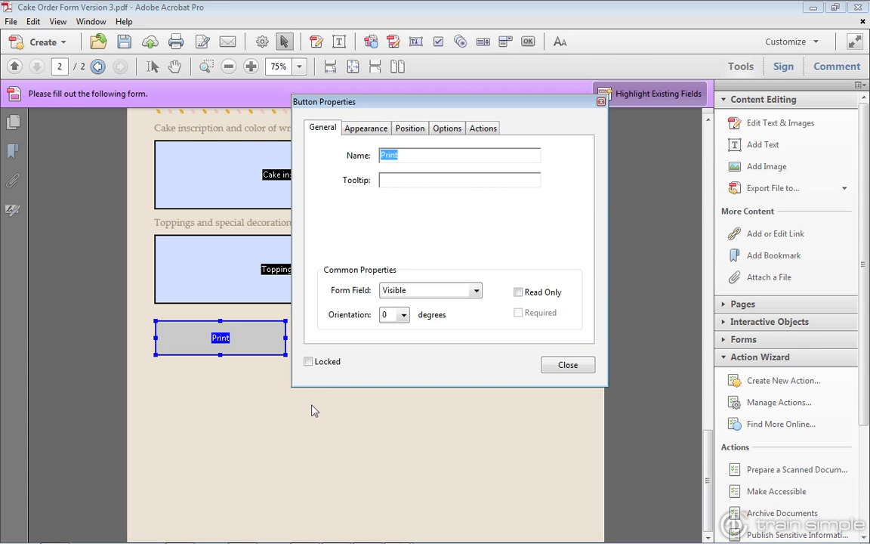
pyautogui.click(396, 184)
pyautogui.write('Click here to print the form')
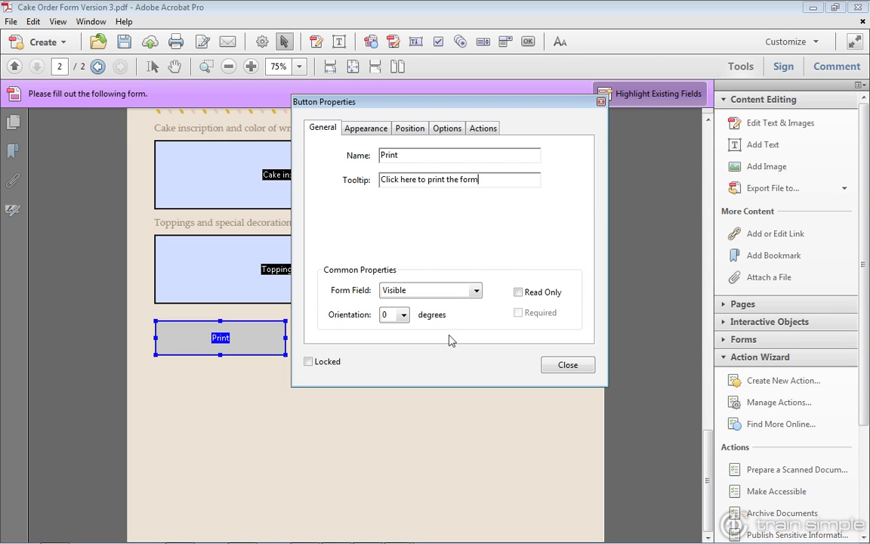
# Set the Print button's fill color to light peach.
pyautogui.click(360, 133)
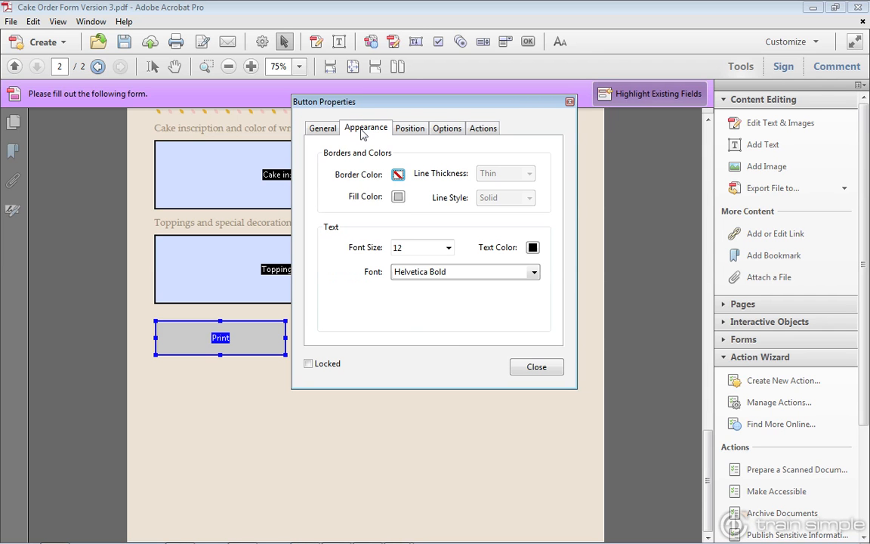
pyautogui.click(398, 197)
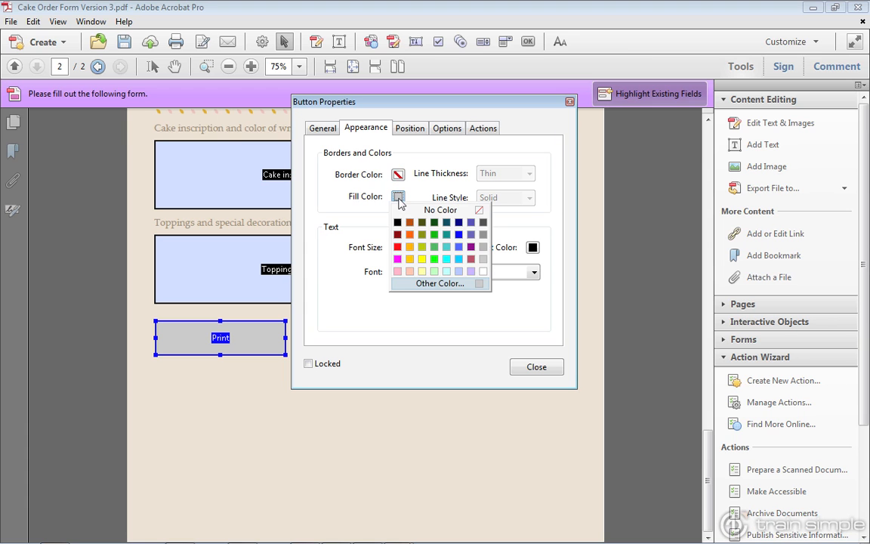
pyautogui.click(410, 272)
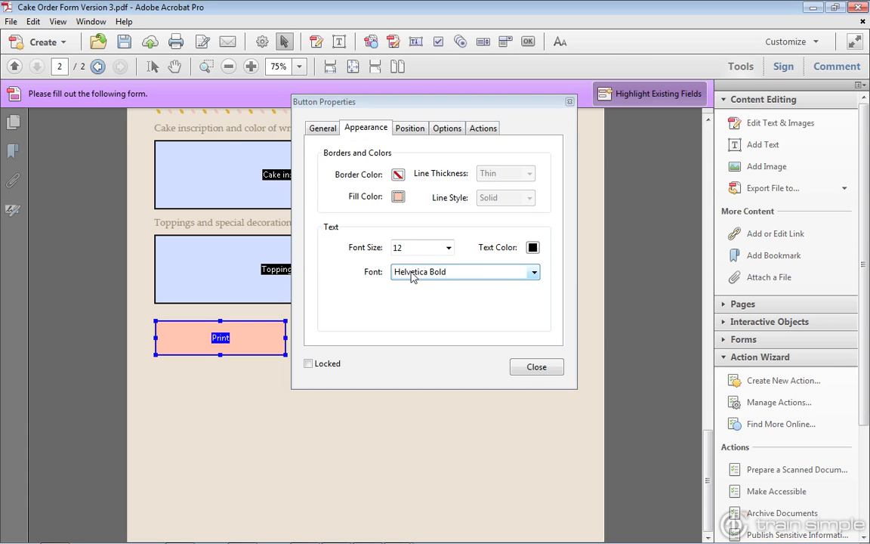
# Try a dark olive fill on the Print button and return it to light peach.
pyautogui.click(398, 197)
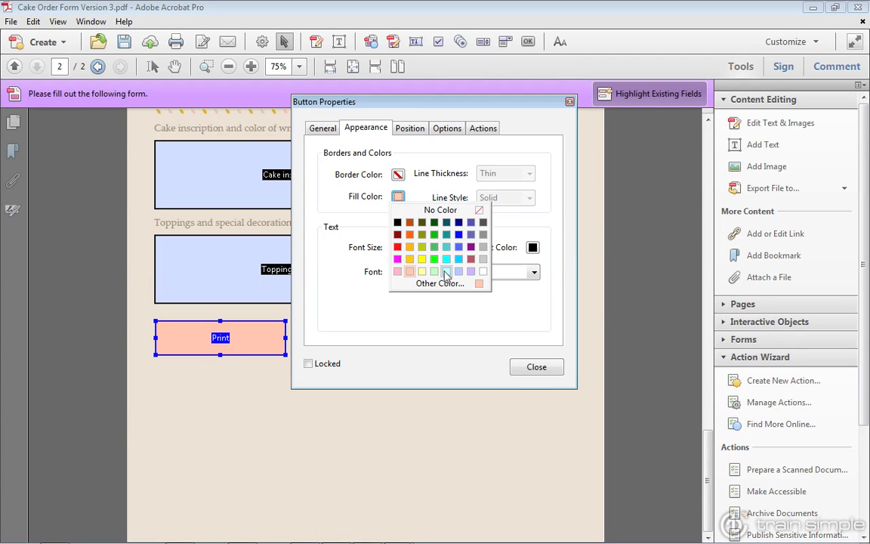
pyautogui.click(422, 223)
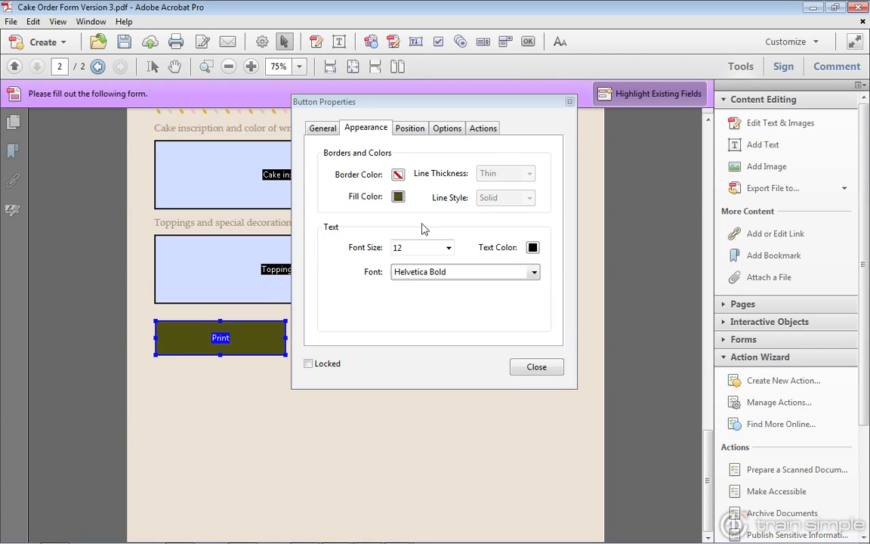
pyautogui.click(398, 197)
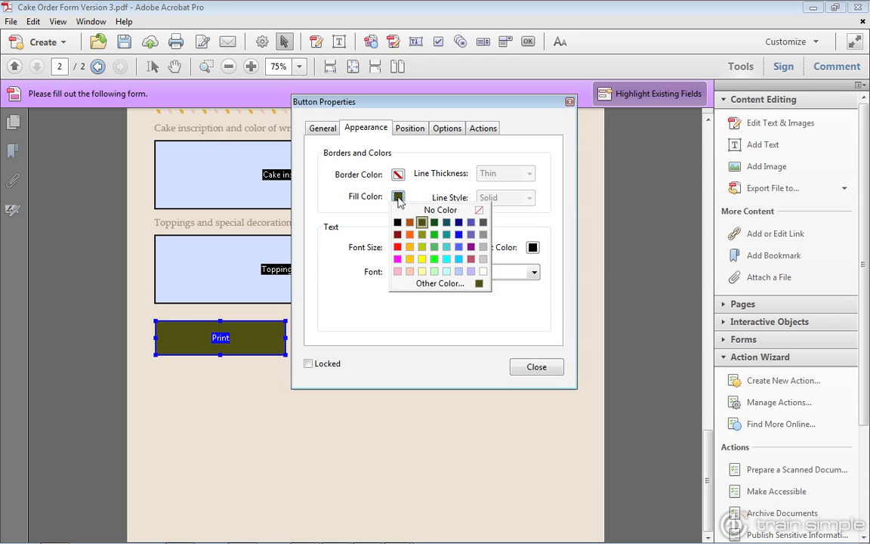
pyautogui.click(408, 271)
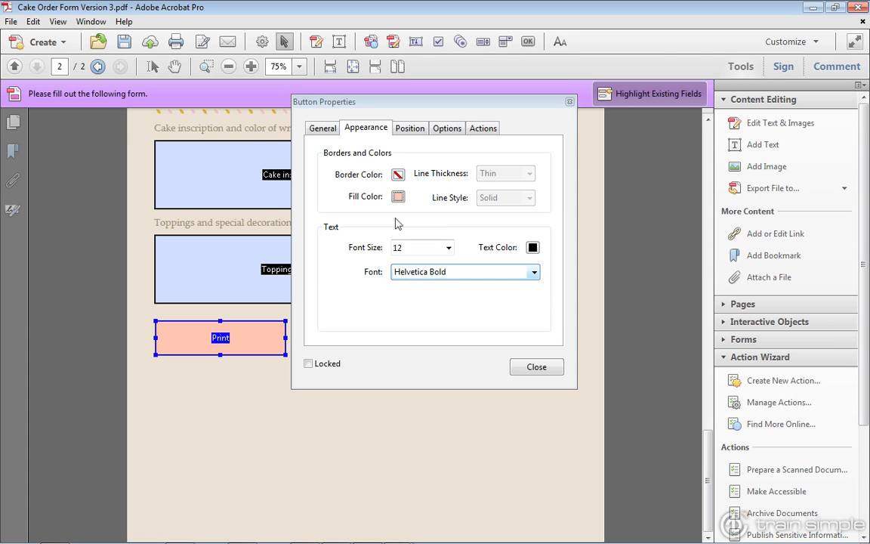
# Give the Print button a dark olive border and close its properties.
pyautogui.click(398, 175)
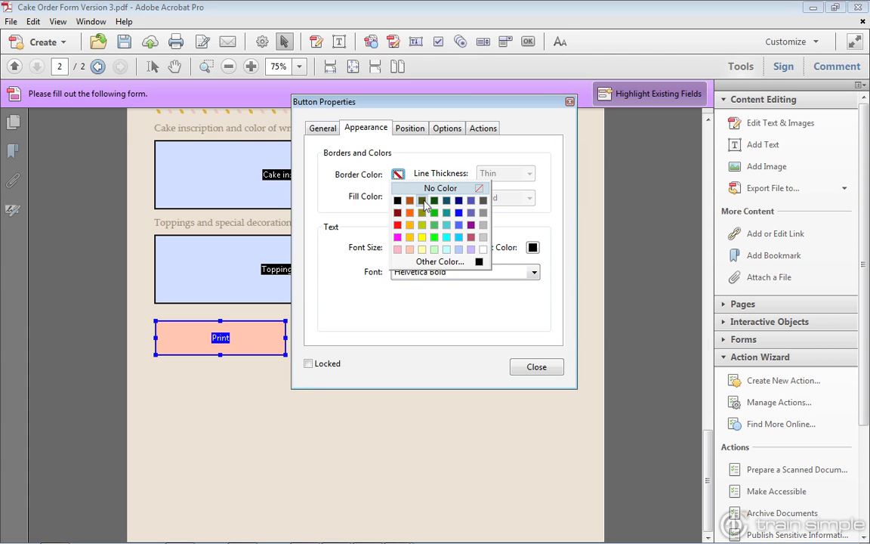
pyautogui.click(422, 200)
pyautogui.click(500, 198)
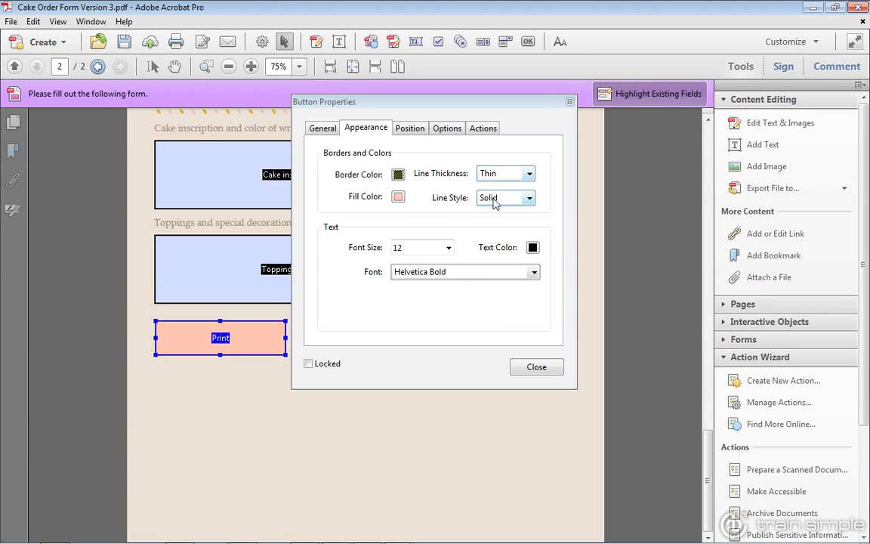
pyautogui.click(534, 368)
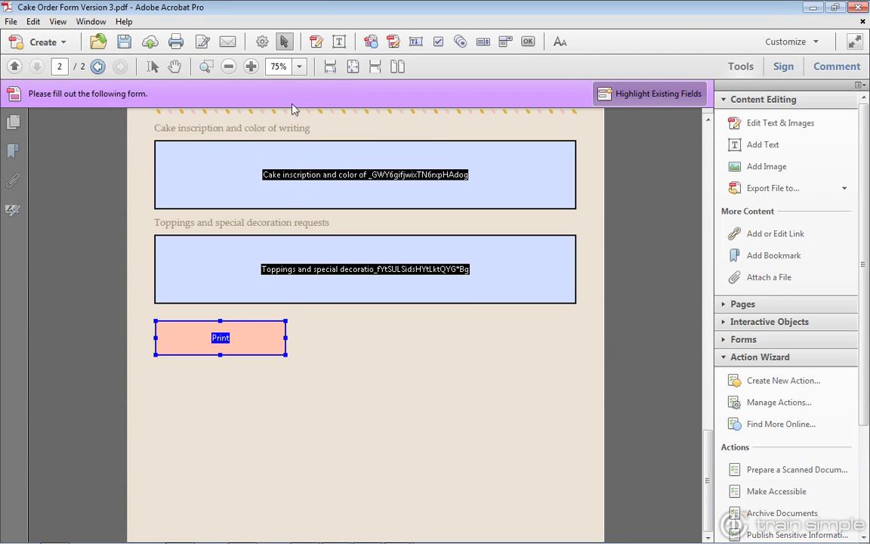
# Give the Print button below the decoration requests field the visible label "Print Form".
pyautogui.click(174, 67)
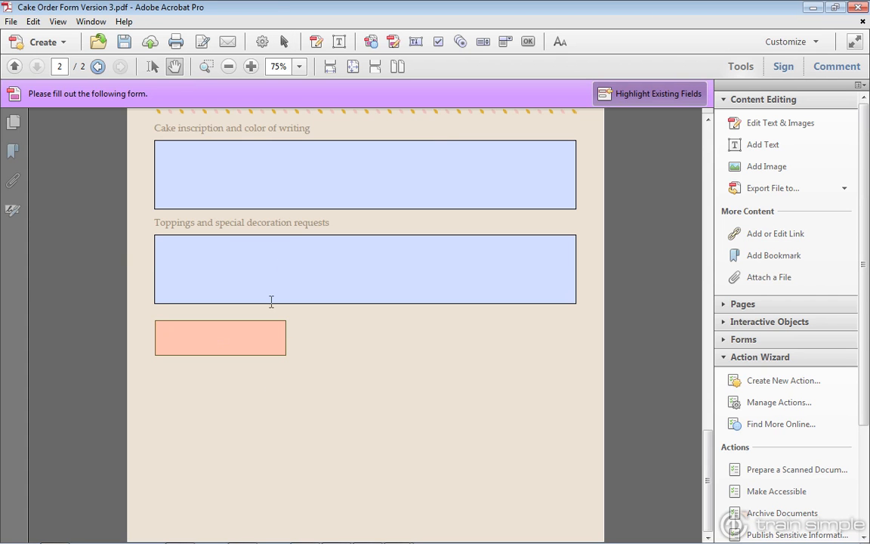
pyautogui.click(284, 42)
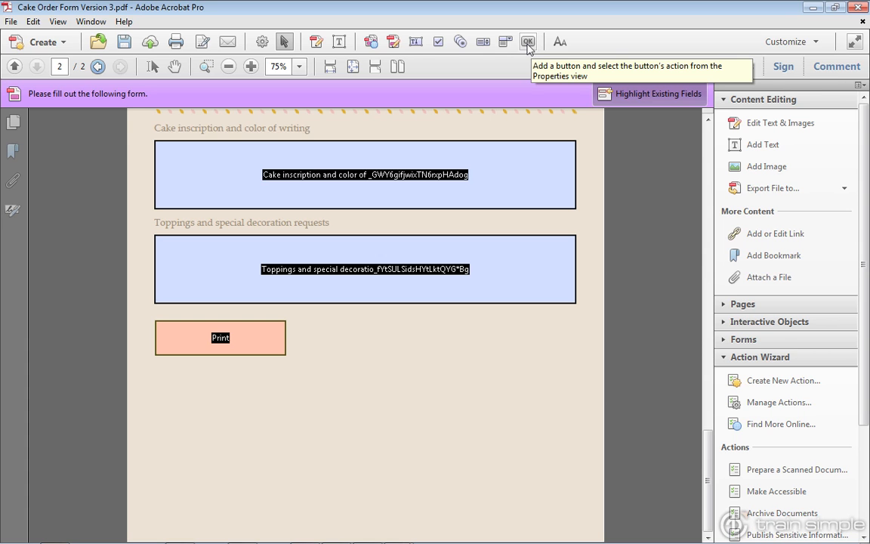
pyautogui.doubleClick(229, 345)
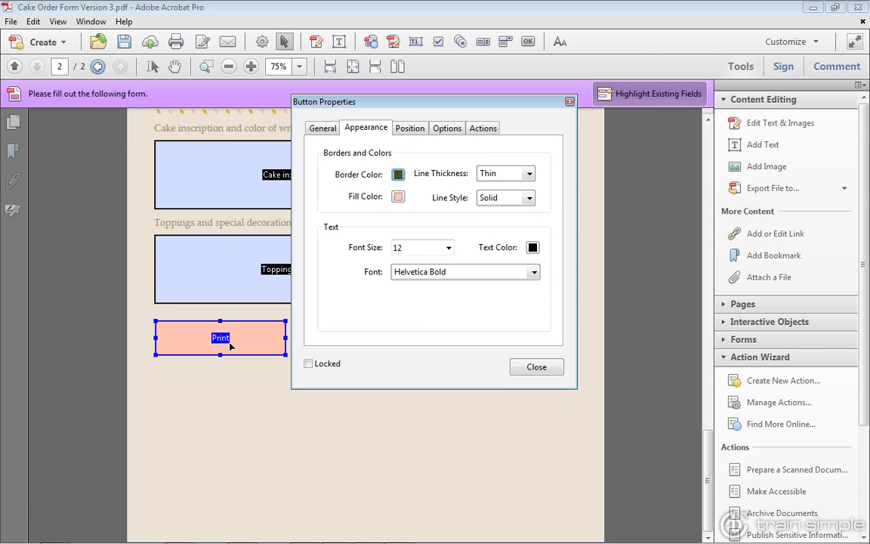
pyautogui.click(447, 129)
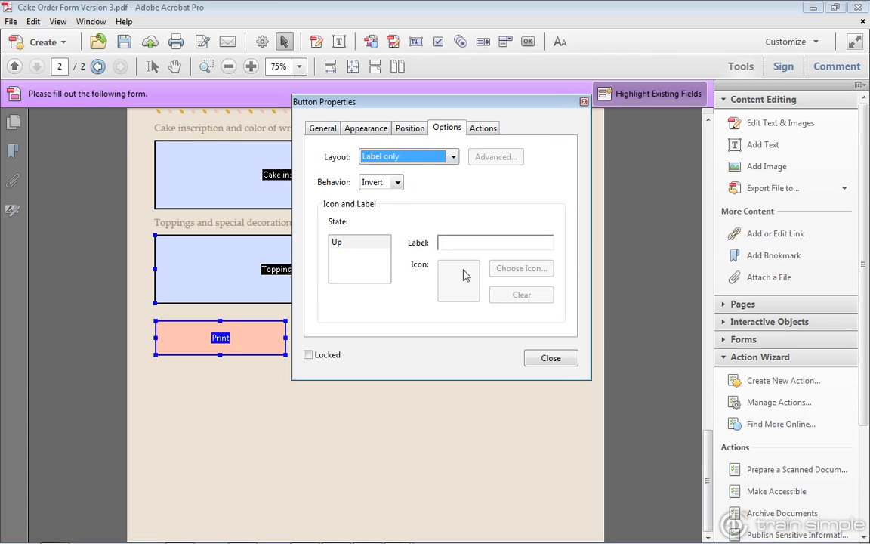
pyautogui.click(453, 241)
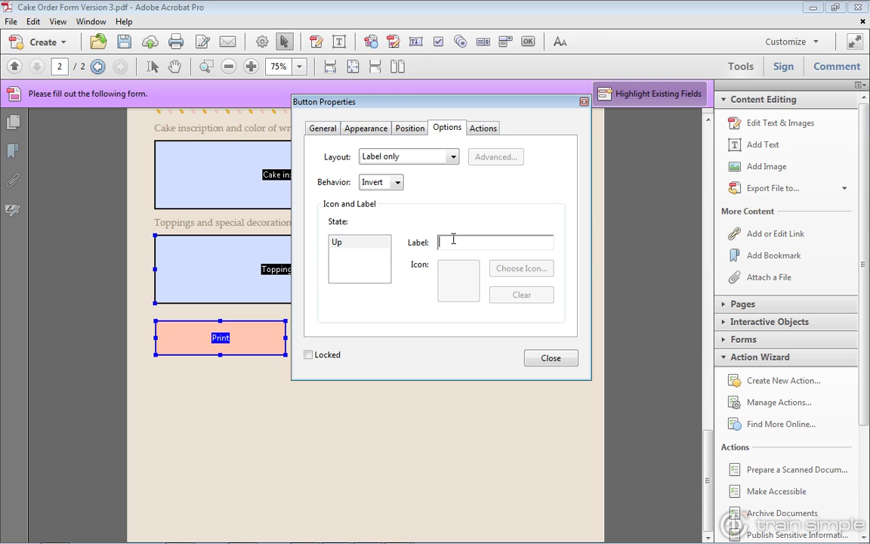
pyautogui.write('Prn')
pyautogui.press('BackSpace')
pyautogui.press('BackSpace')
pyautogui.write('rint Form')
# Set the Print button's label font to Georgia Bold and close its properties.
pyautogui.click(370, 130)
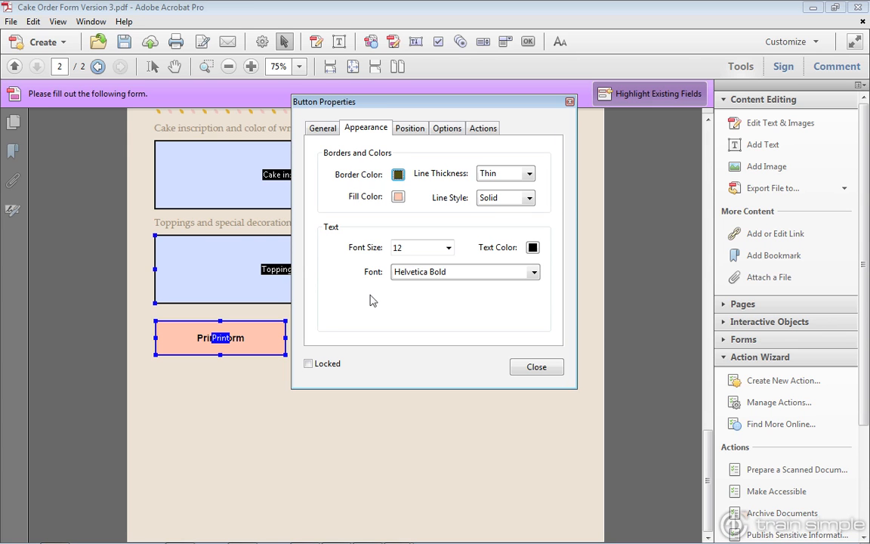
pyautogui.click(535, 275)
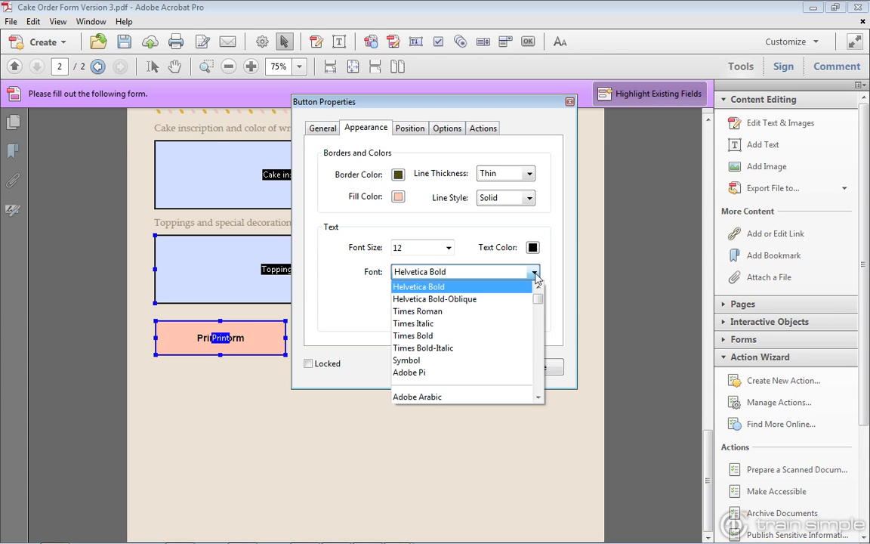
pyautogui.moveTo(539, 297); pyautogui.dragTo(537, 335)
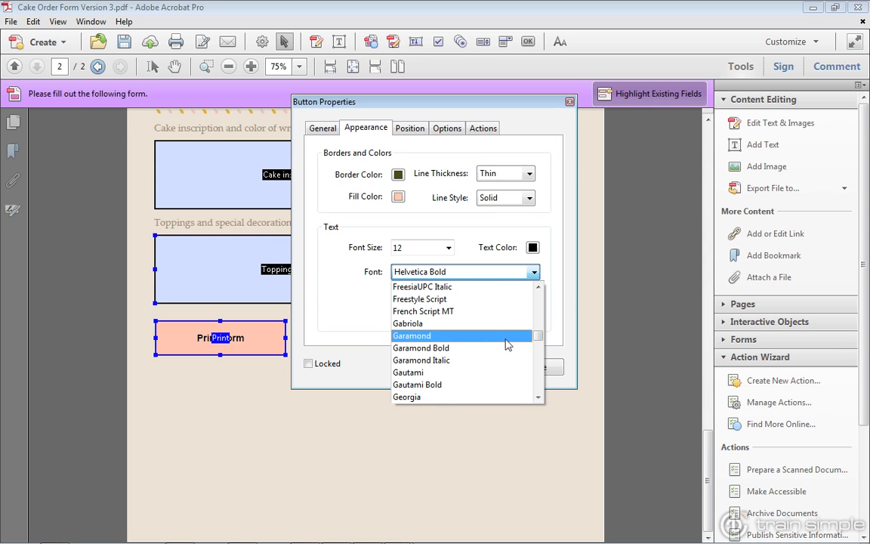
pyautogui.scroll(-3, 506, 344)
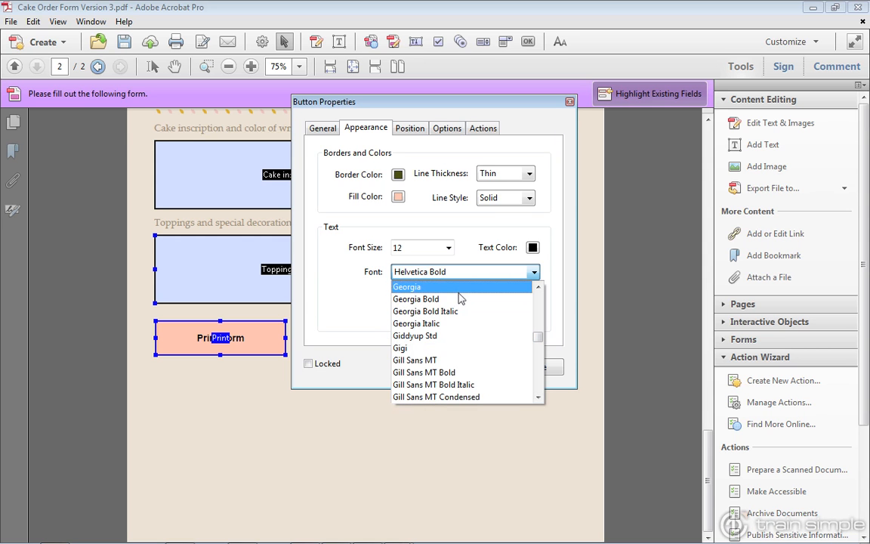
pyautogui.click(459, 298)
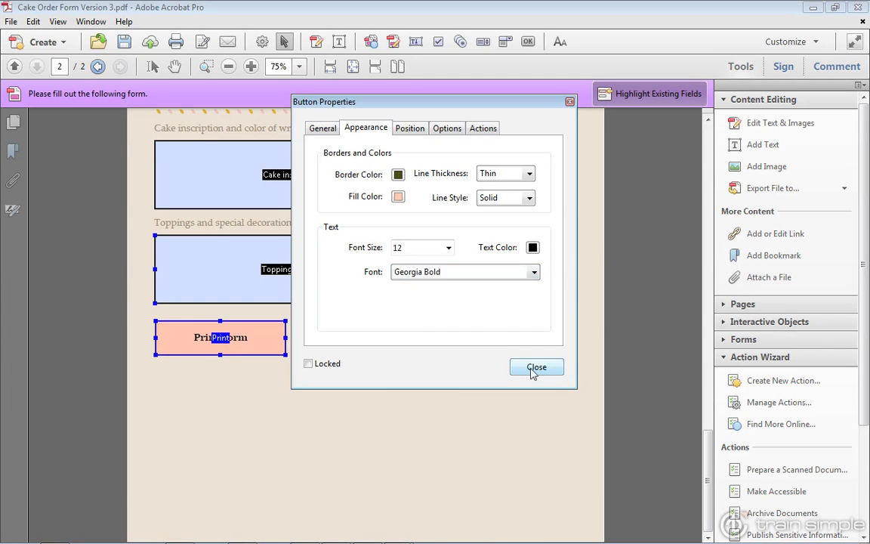
pyautogui.click(533, 367)
# Preview the Print Form button outside editing mode and test what it does.
pyautogui.click(375, 429)
pyautogui.click(198, 346)
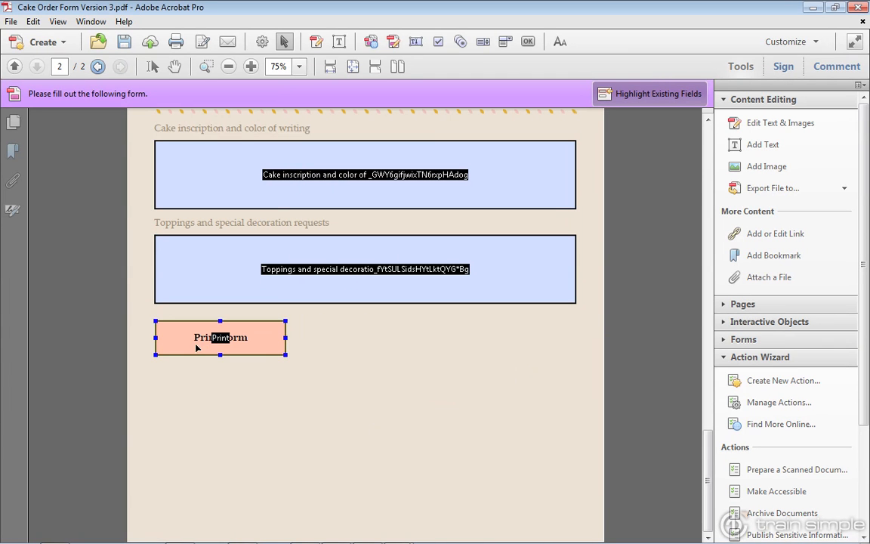
pyautogui.click(379, 402)
pyautogui.click(174, 66)
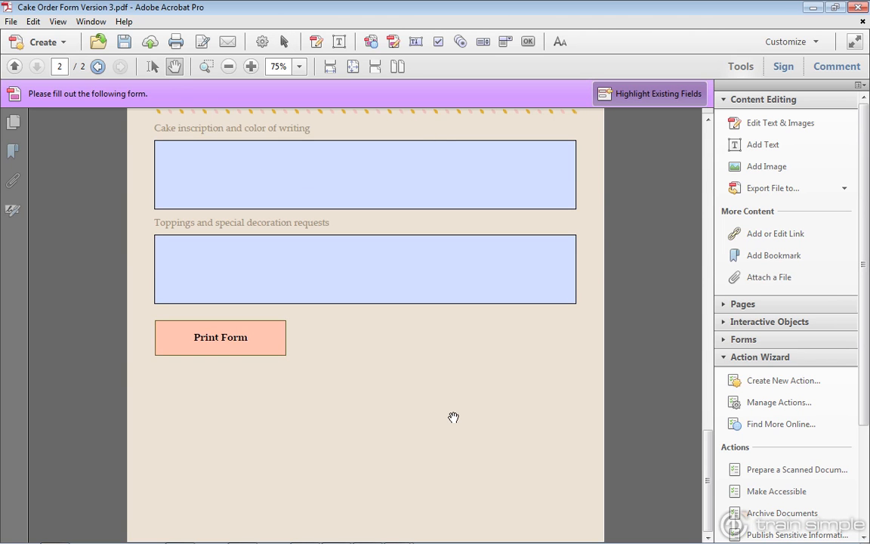
pyautogui.click(236, 351)
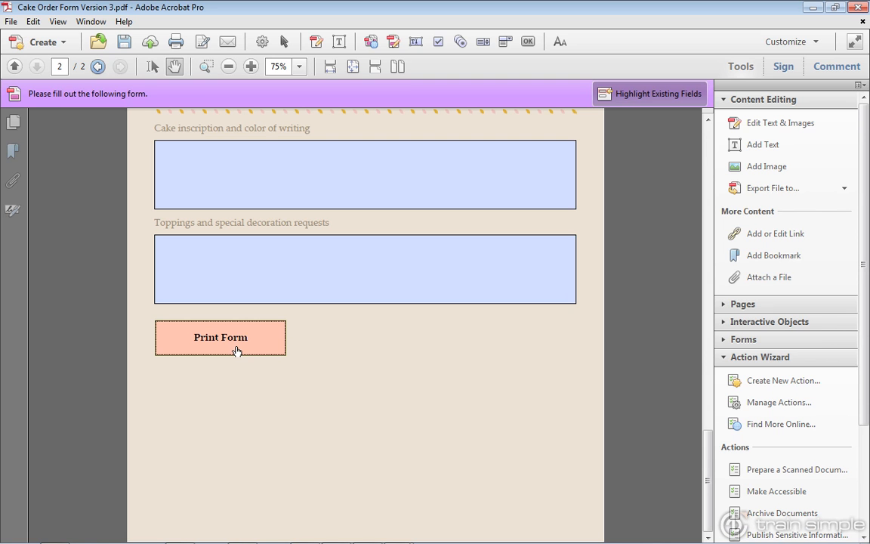
# Reopen the Print button's properties and choose Mouse Up as the trigger for its action.
pyautogui.click(285, 42)
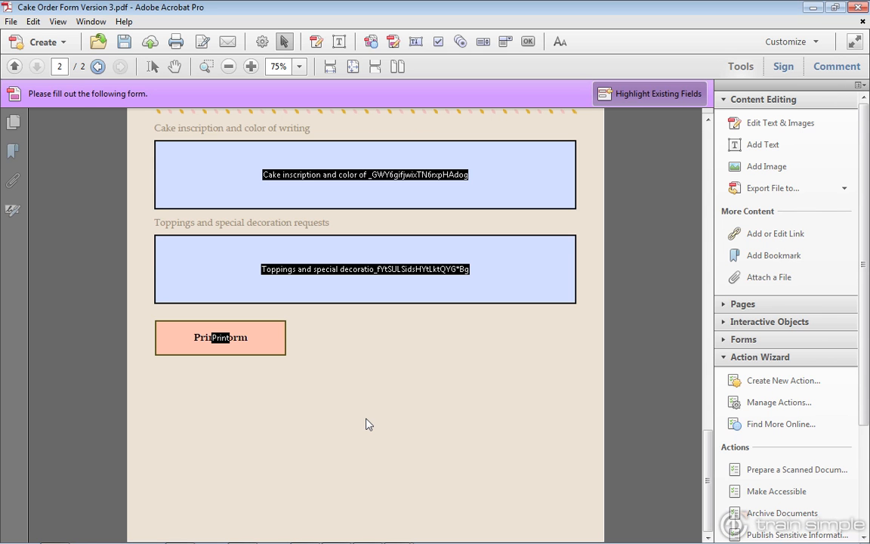
pyautogui.click(263, 346)
pyautogui.doubleClick(262, 346)
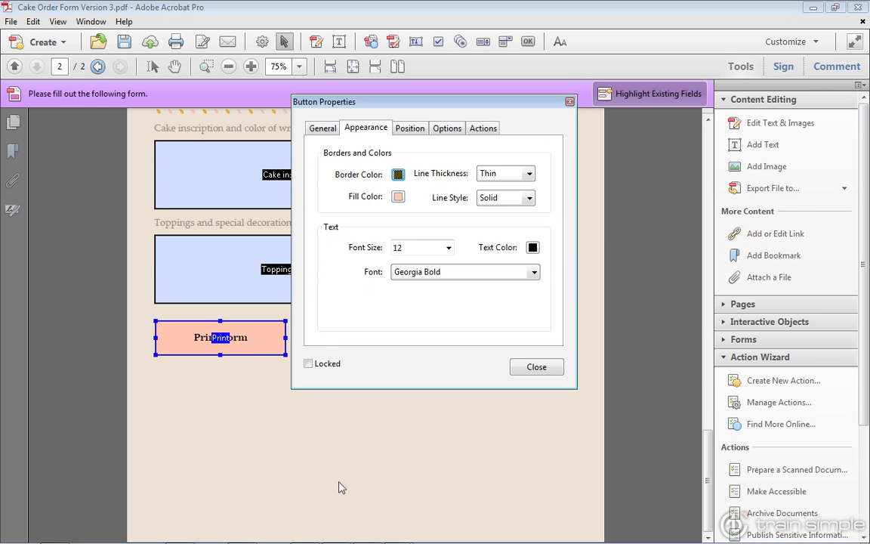
pyautogui.moveTo(392, 109); pyautogui.dragTo(432, 175)
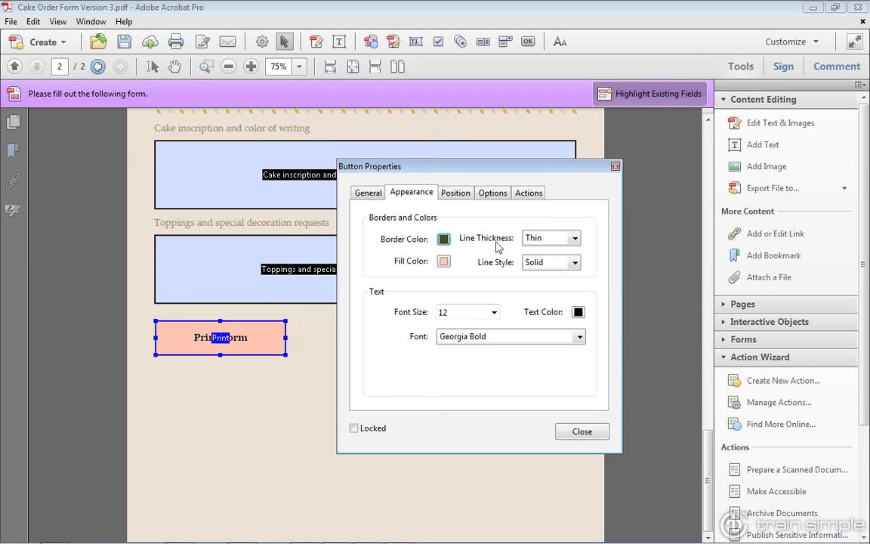
pyautogui.click(529, 194)
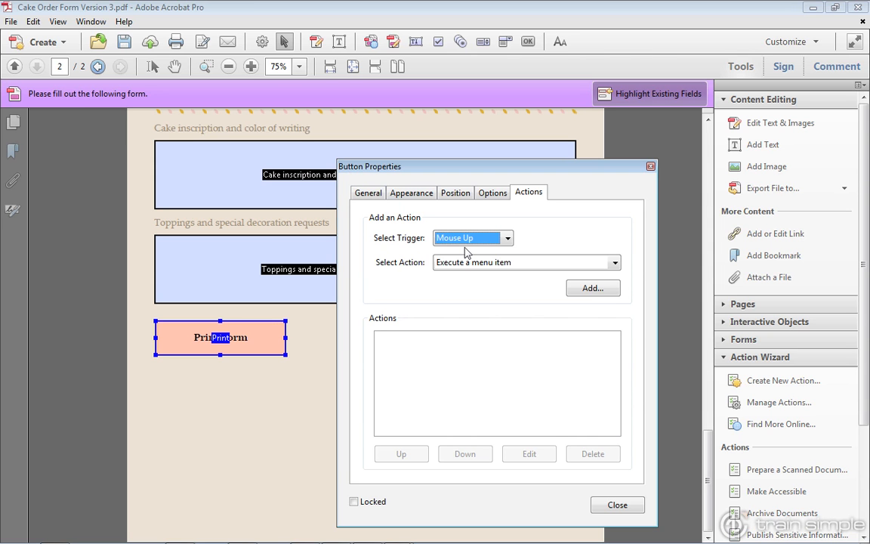
pyautogui.click(508, 239)
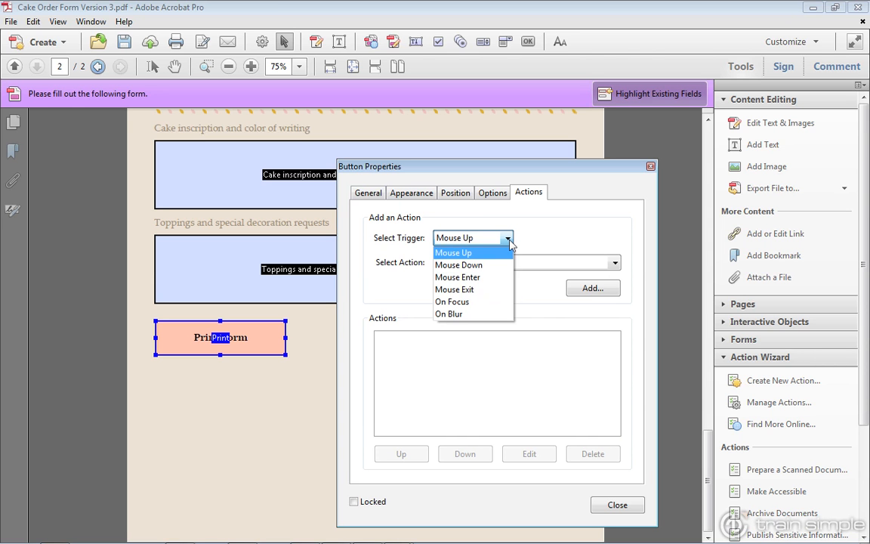
pyautogui.click(446, 252)
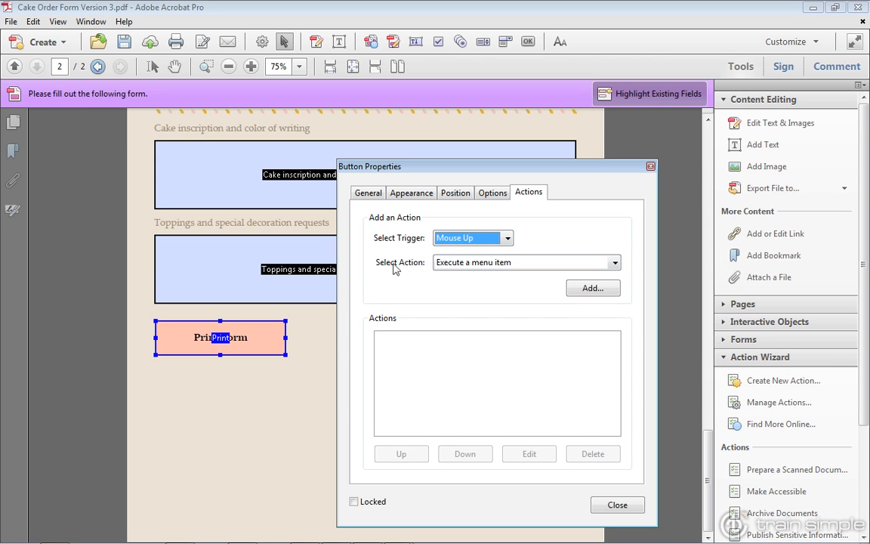
# Add an Execute a menu item action that runs File>Print to the button and close its properties.
pyautogui.click(614, 262)
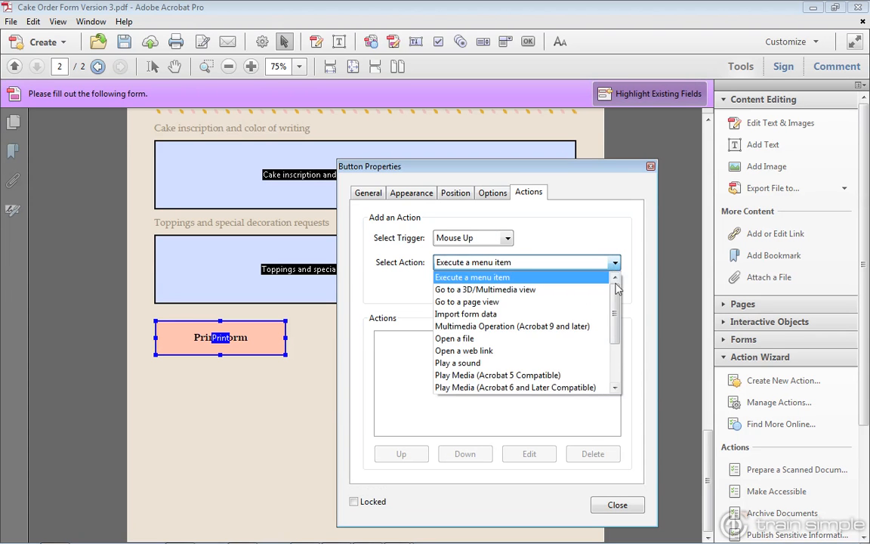
pyautogui.moveTo(618, 305); pyautogui.dragTo(615, 357)
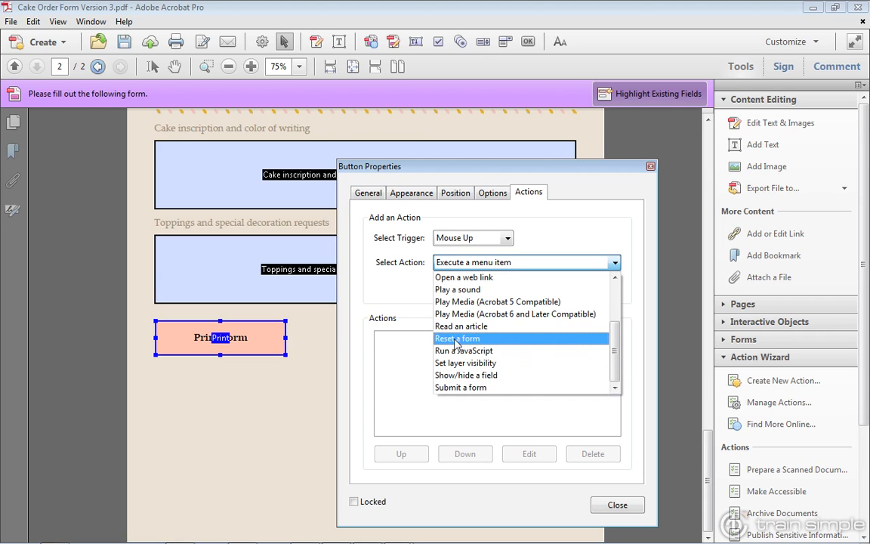
pyautogui.moveTo(614, 360); pyautogui.dragTo(612, 304)
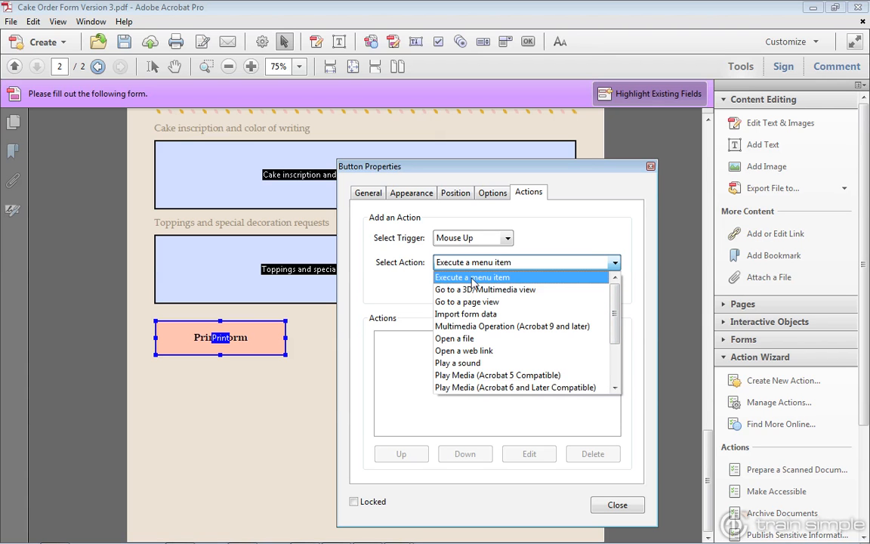
pyautogui.click(442, 278)
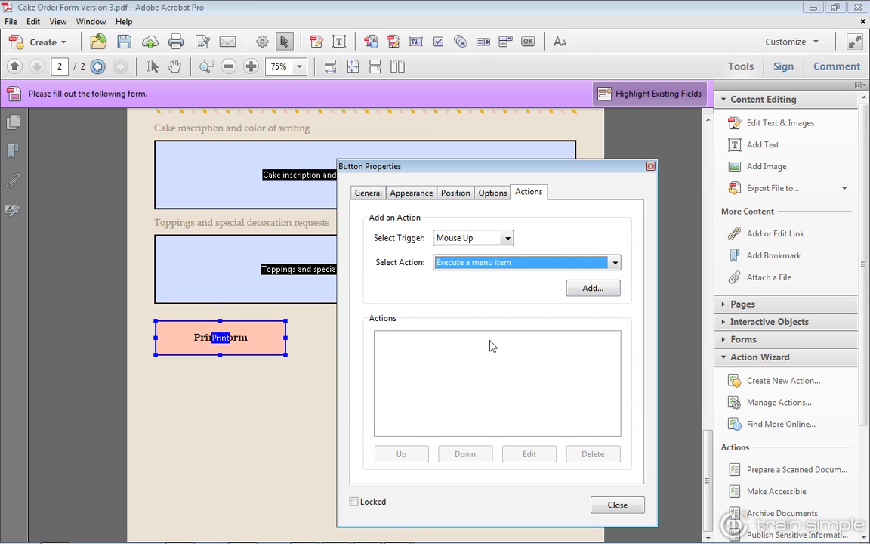
pyautogui.click(591, 289)
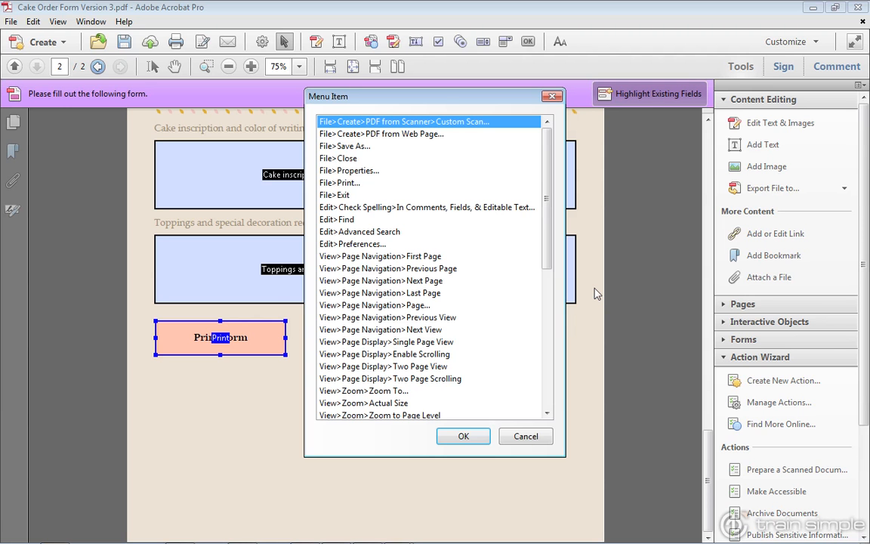
pyautogui.moveTo(439, 100); pyautogui.dragTo(521, 135)
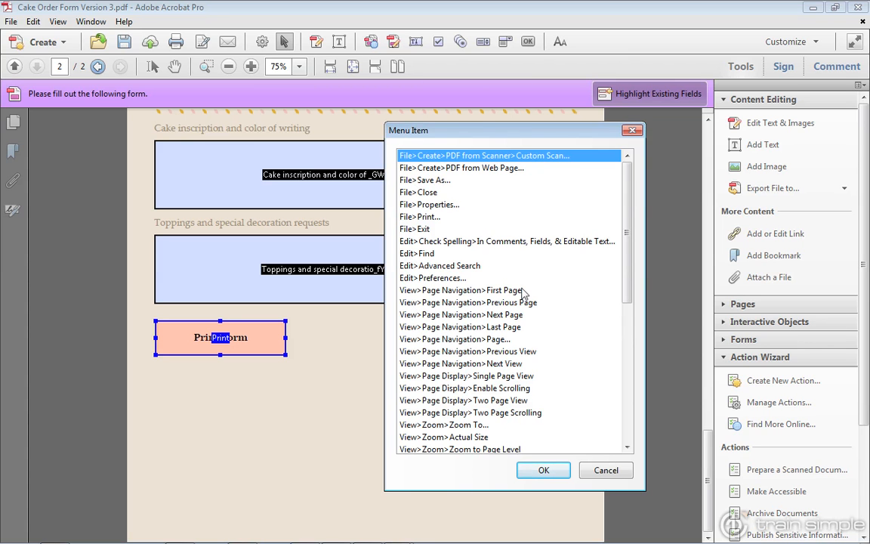
pyautogui.click(405, 218)
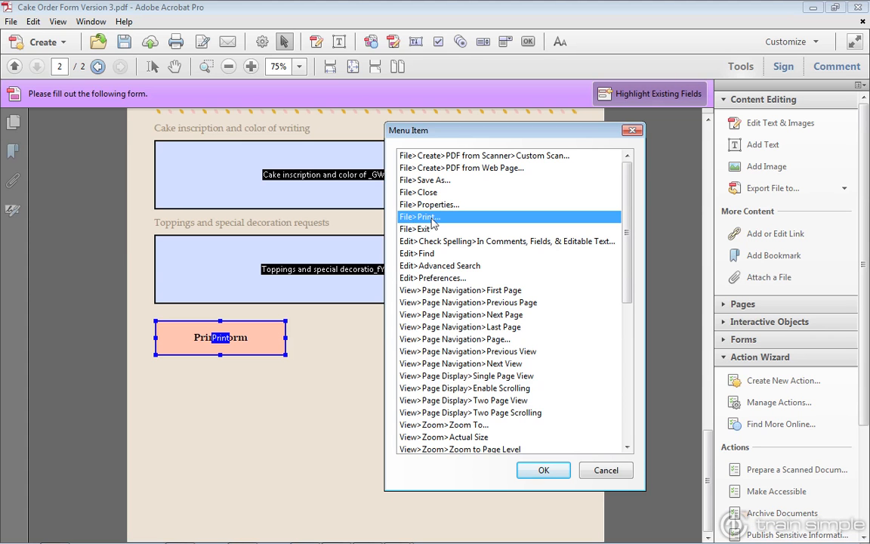
pyautogui.click(549, 471)
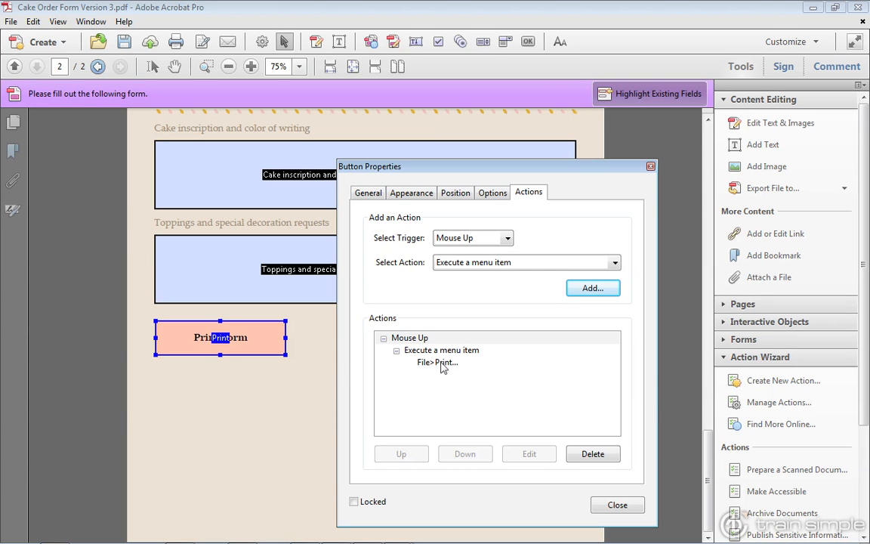
pyautogui.click(616, 504)
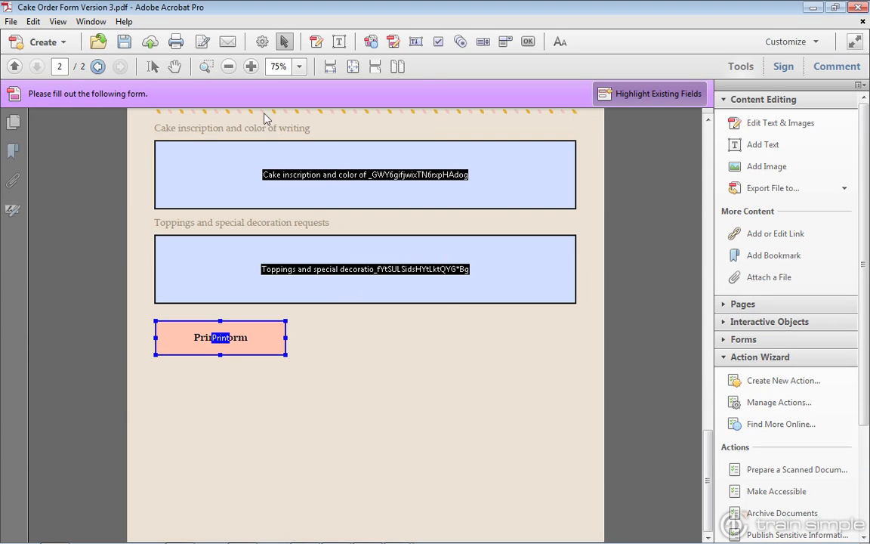
# Test the Print Form button, check both pages in the print preview, and cancel printing.
pyautogui.click(174, 67)
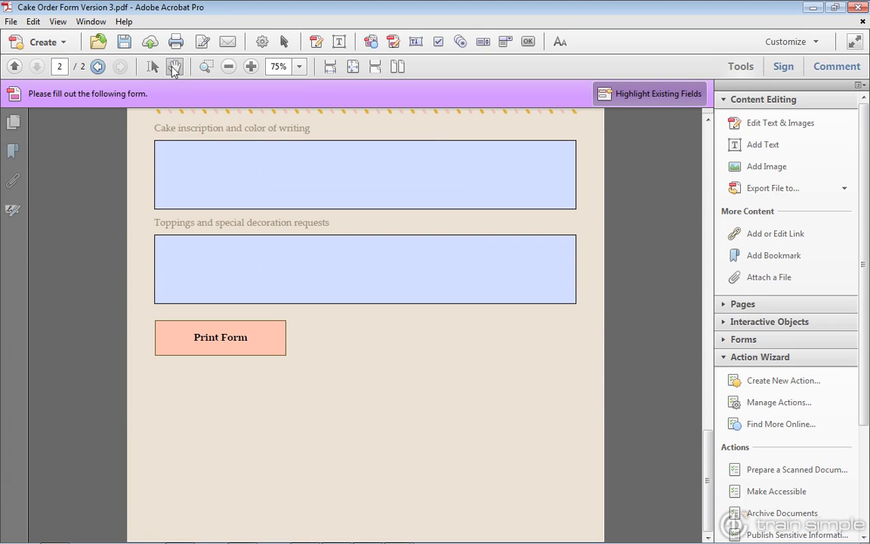
pyautogui.click(221, 349)
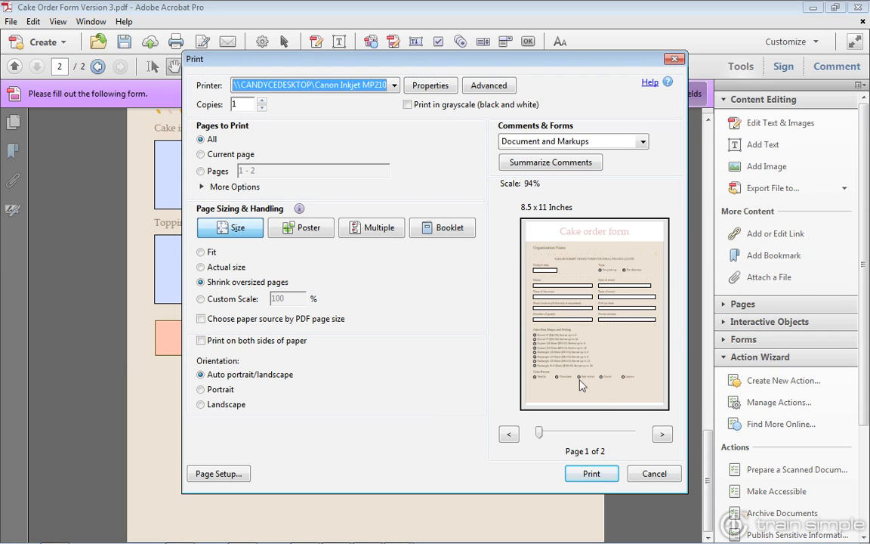
pyautogui.click(662, 435)
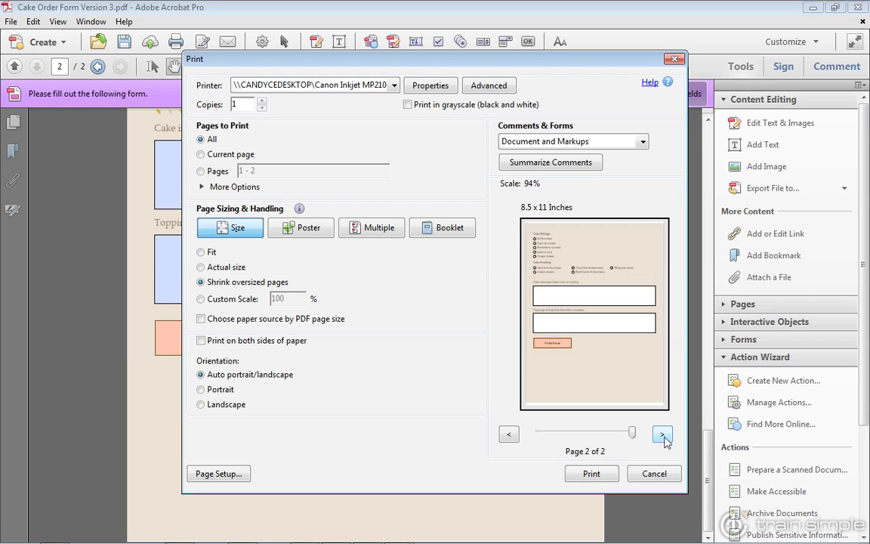
pyautogui.click(508, 437)
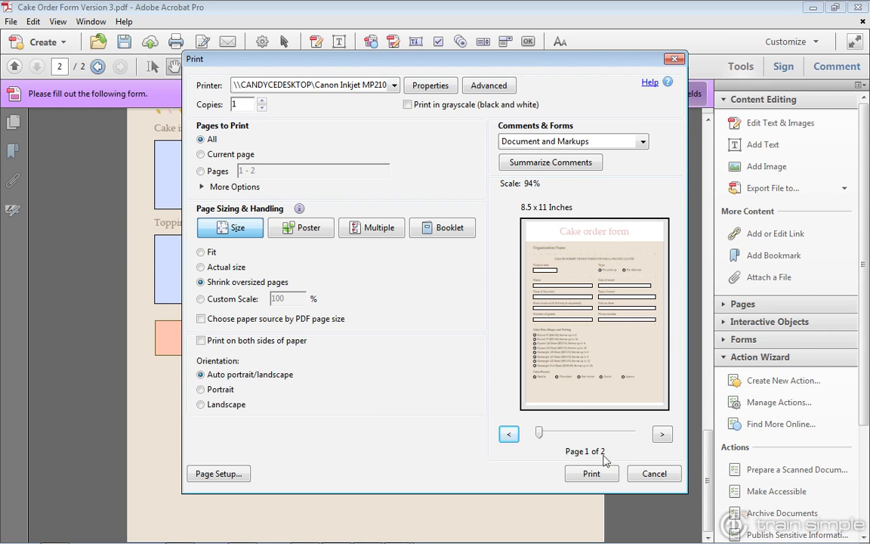
pyautogui.click(654, 474)
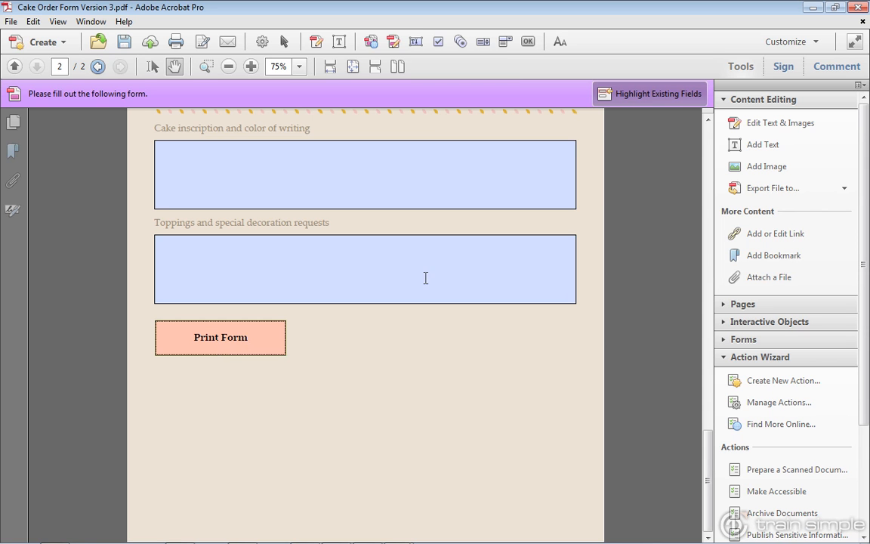
# Review the action assigned to the Print button, close its properties and deselect it.
pyautogui.click(284, 41)
pyautogui.click(281, 336)
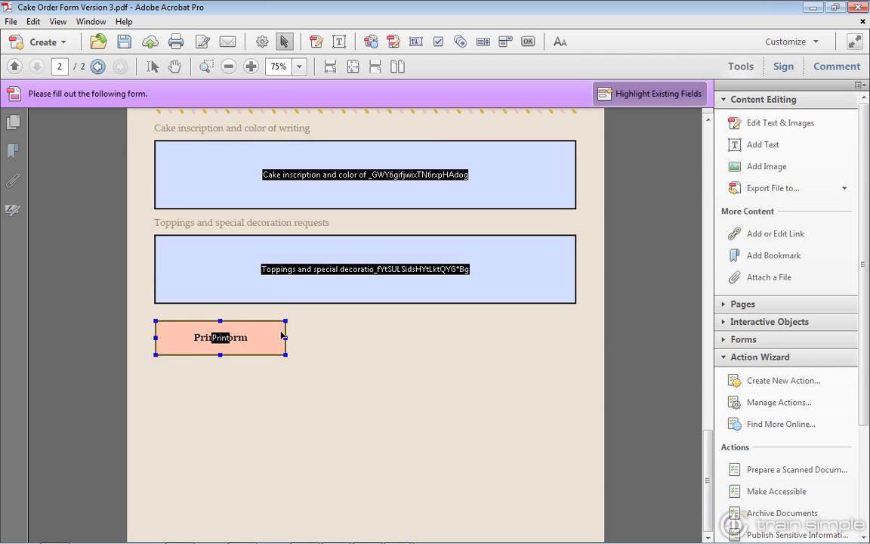
pyautogui.doubleClick(245, 342)
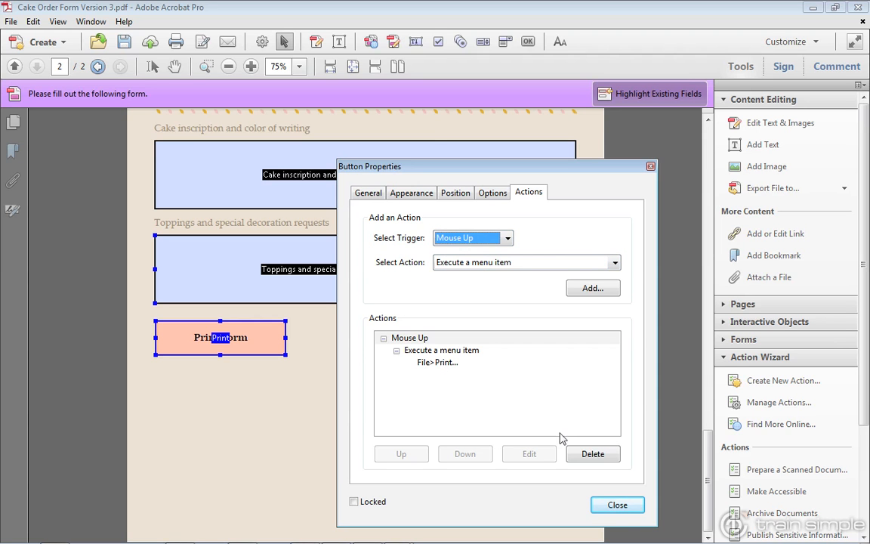
pyautogui.click(615, 504)
pyautogui.click(457, 455)
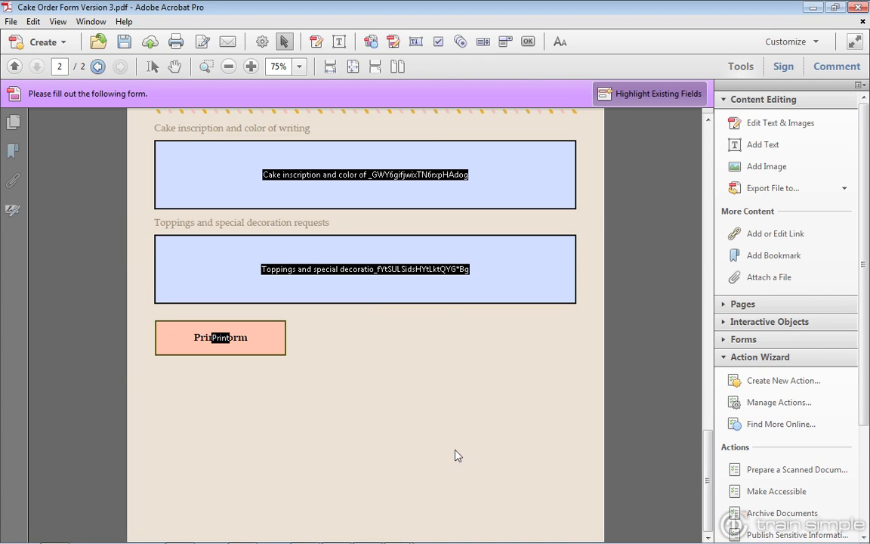
pyautogui.click(249, 337)
pyautogui.click(342, 352)
pyautogui.click(272, 343)
pyautogui.click(329, 289)
pyautogui.click(320, 324)
pyautogui.click(265, 349)
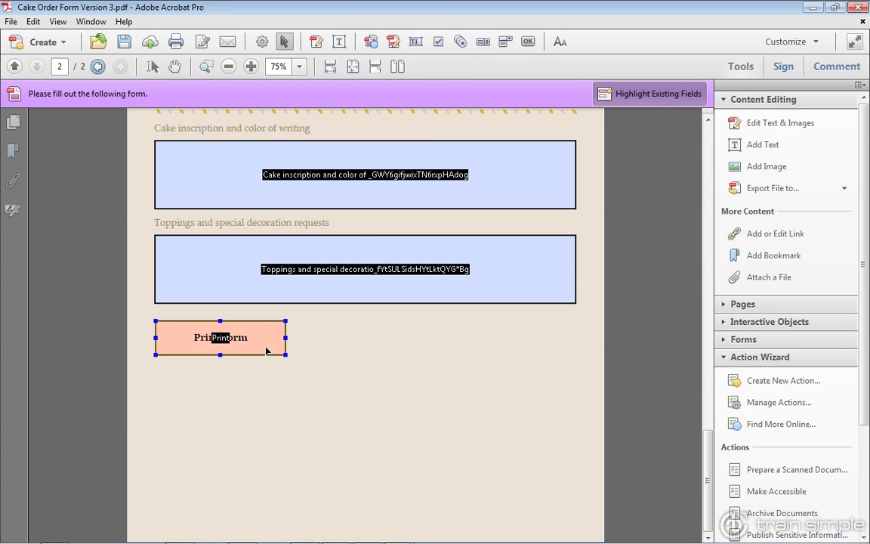